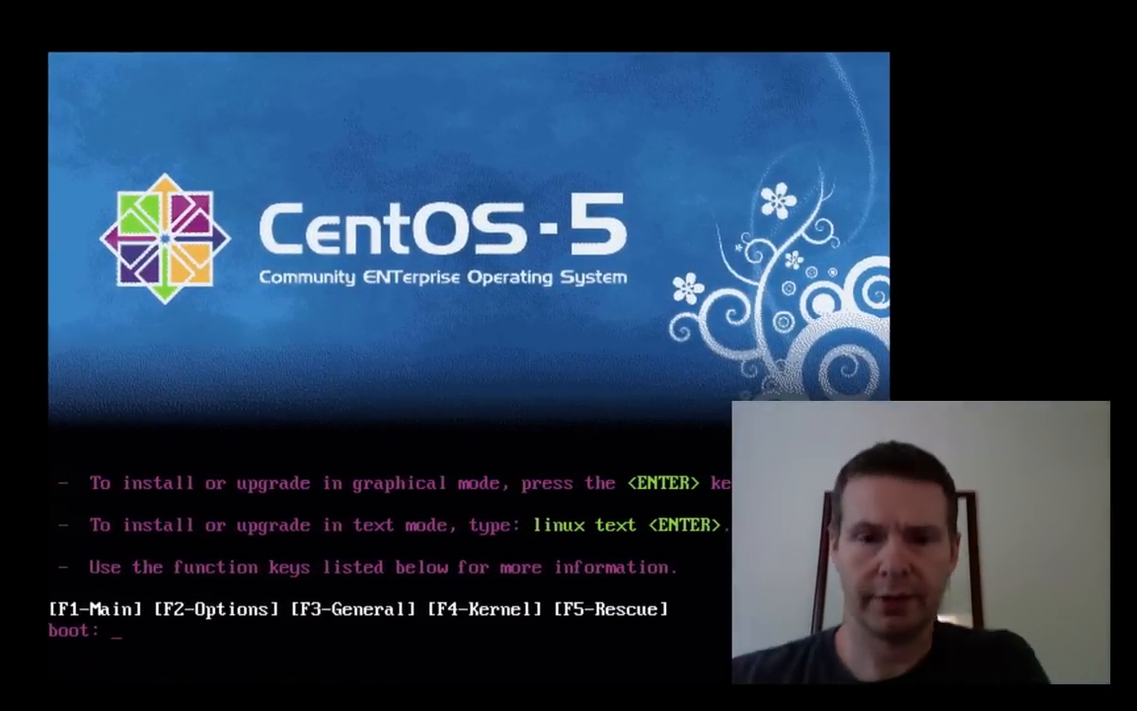
- Start the CentOS 5 installation in graphical mode from the boot: prompt
key("Return")
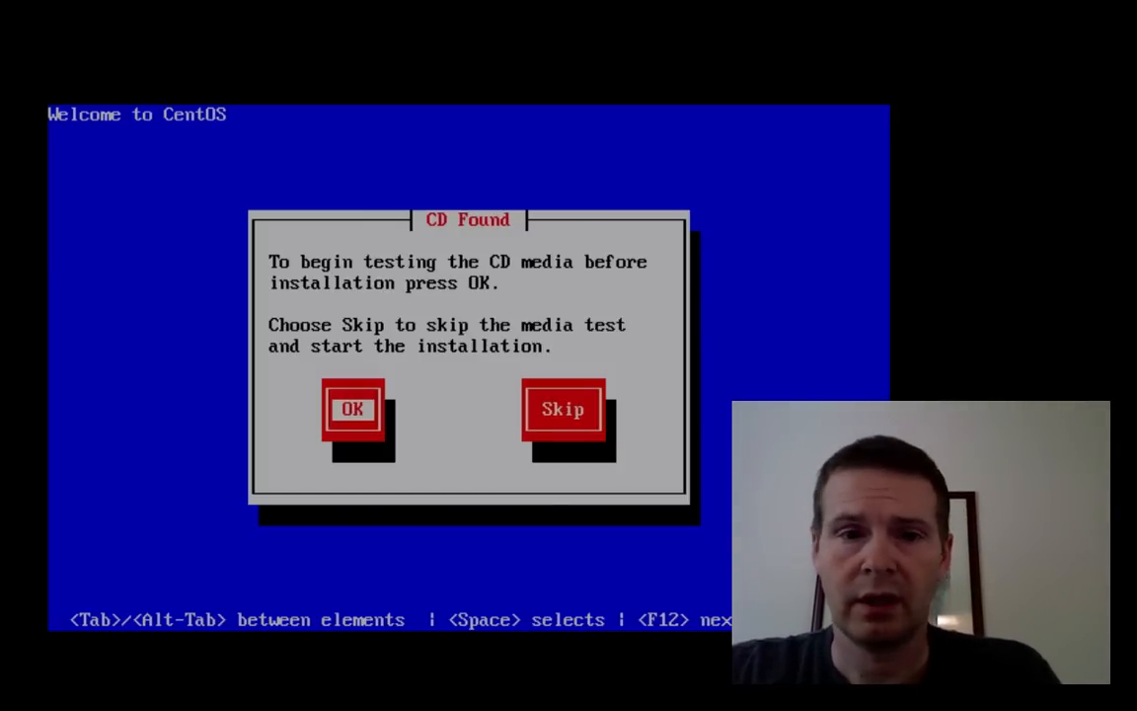
- Skip the CD media test in the CD Found dialog
key("Tab")
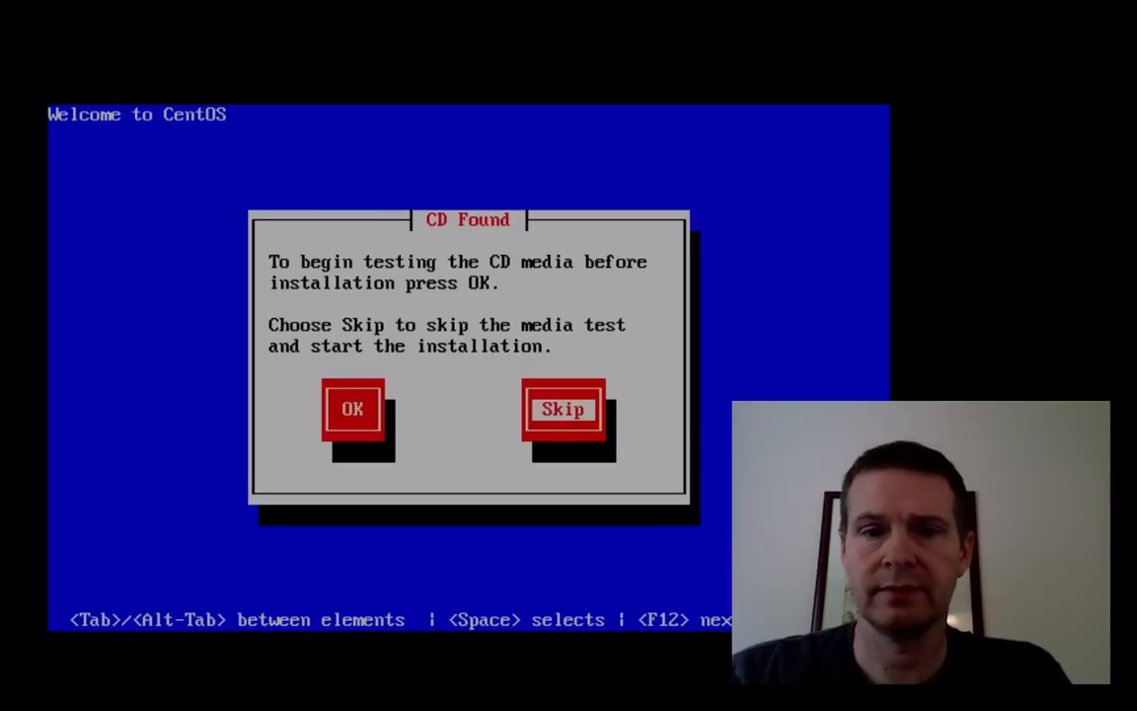
key("Return")
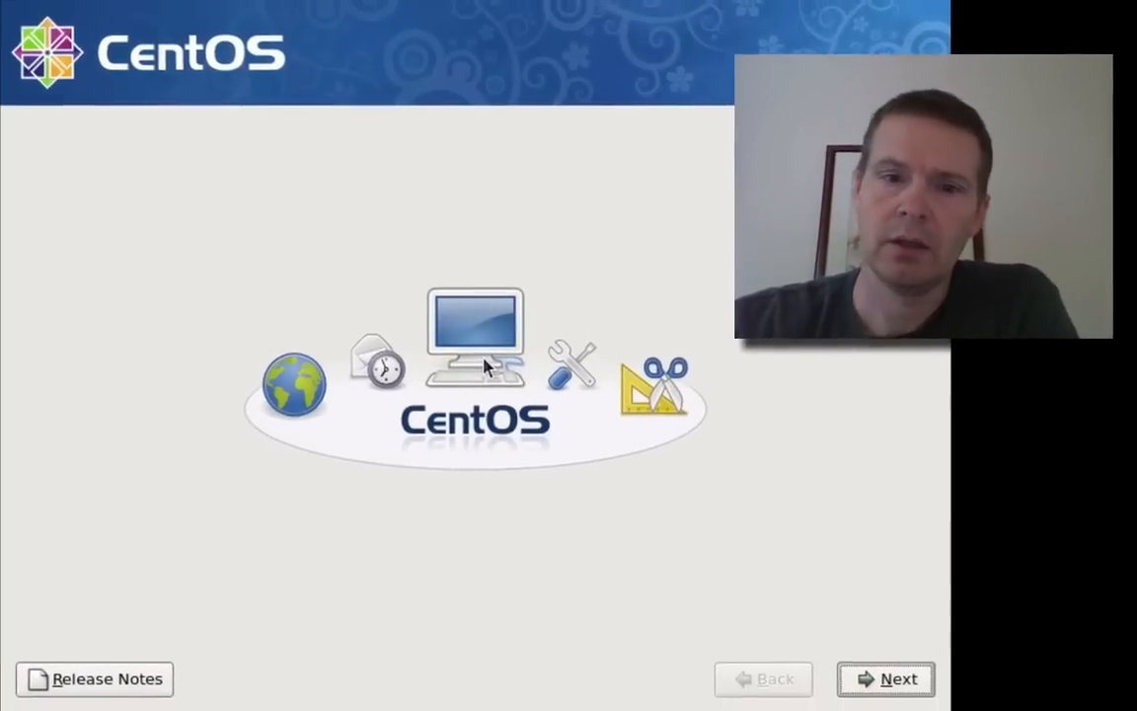
- Pass the welcome screen, keeping English (English) language and U.S. English keyboard
left_click(884, 677)
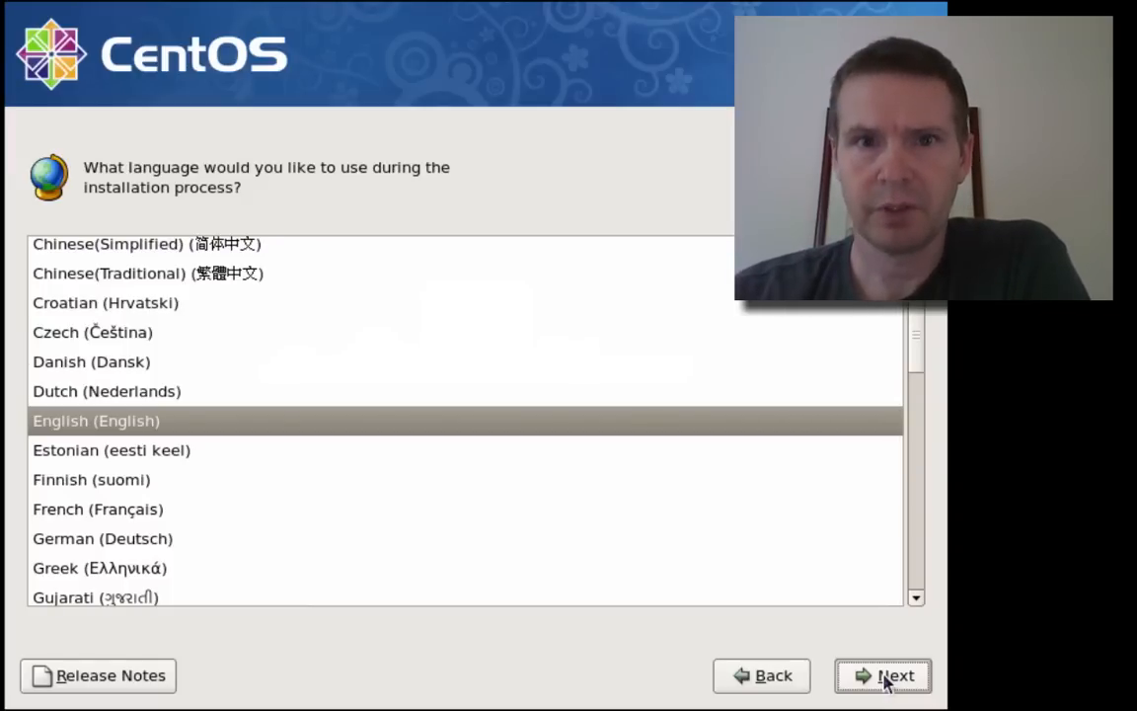
left_click(886, 677)
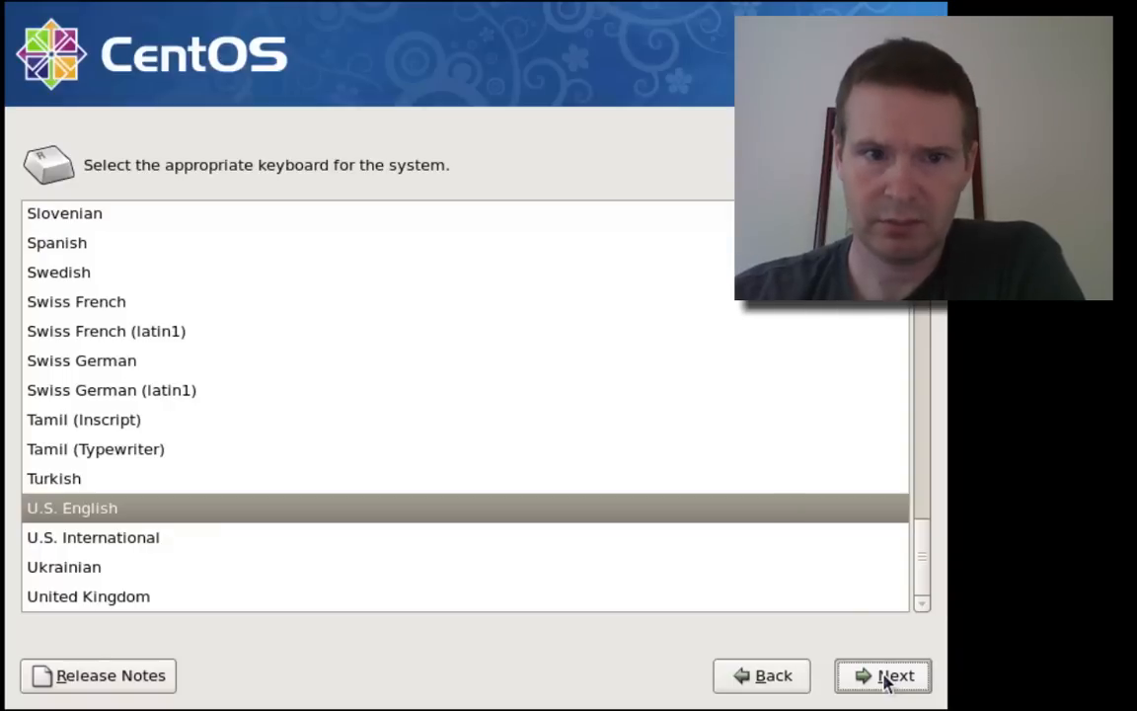
left_click(887, 680)
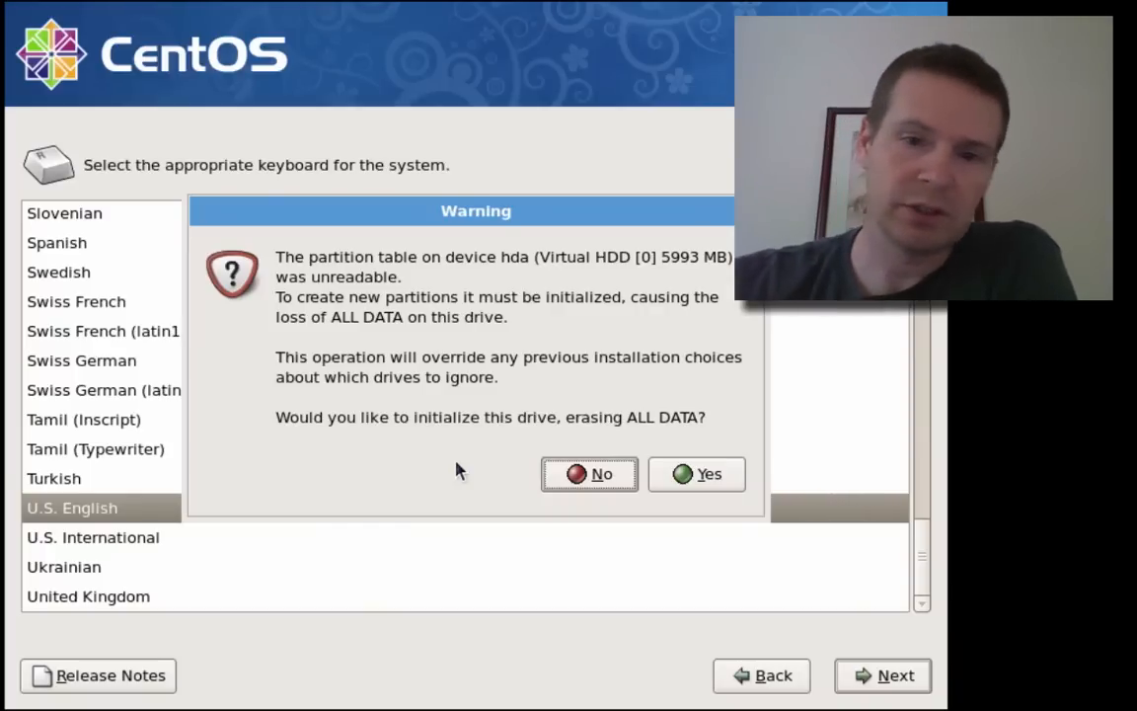
- Agree to initialize the 5993 MB drive hda, erasing all its data
left_click(709, 475)
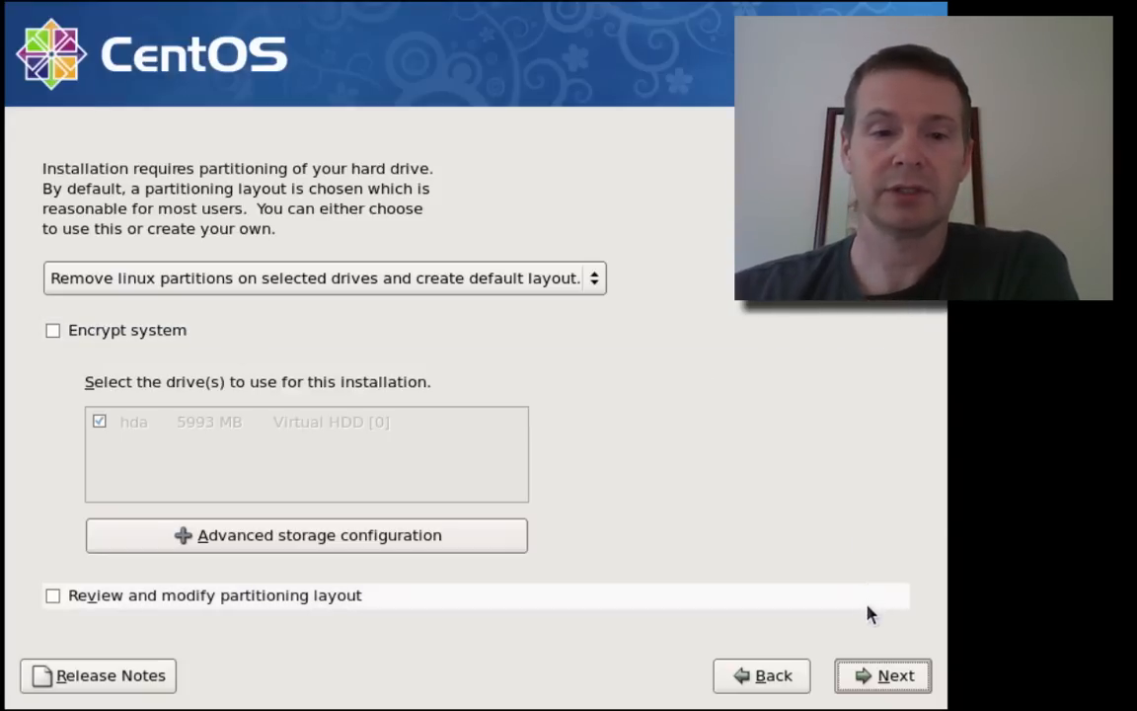
- Accept the default partition layout and confirm removing all Linux partitions on hda
left_click(878, 677)
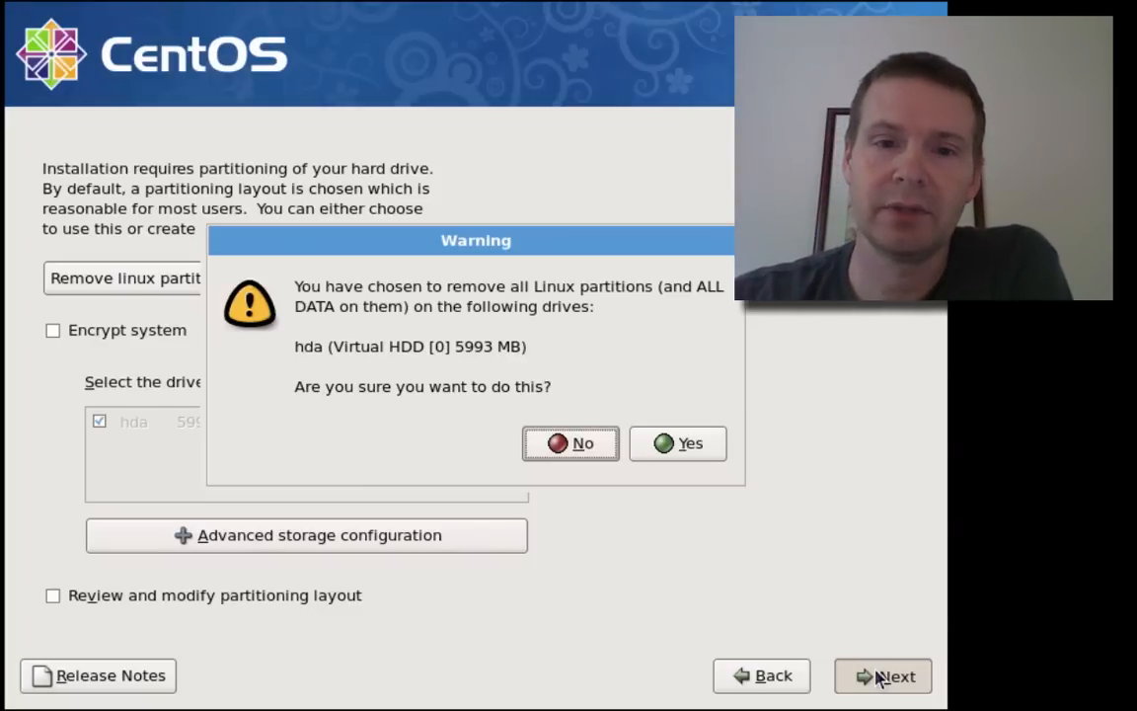
left_click(677, 443)
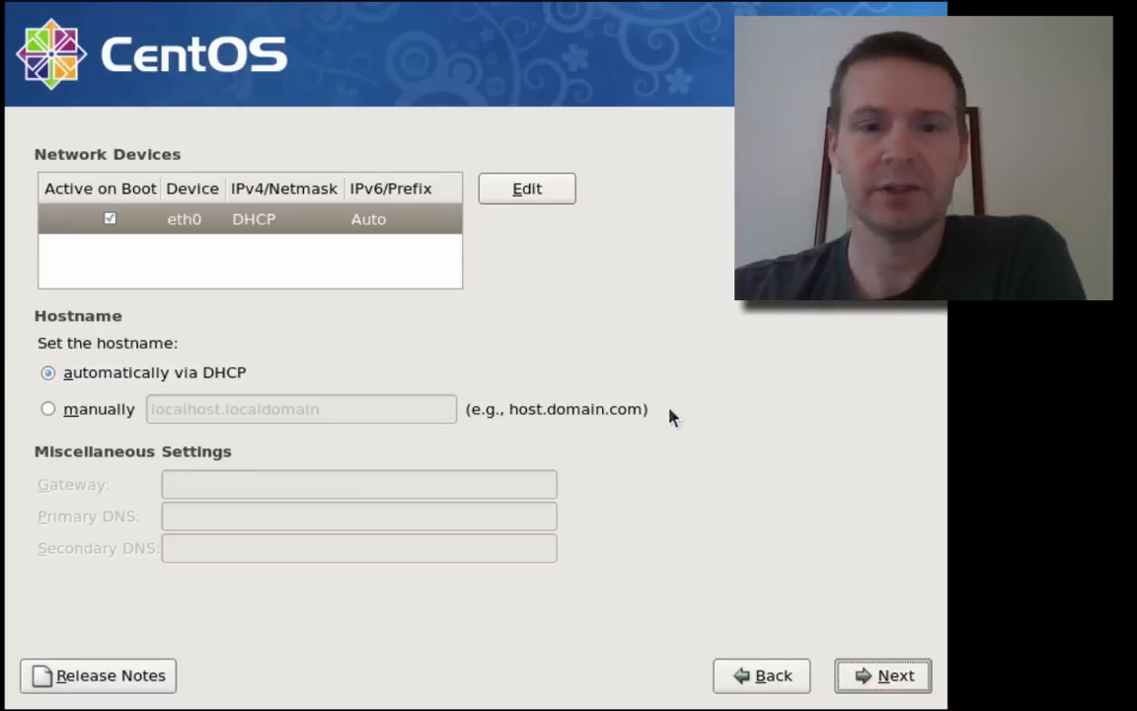
- Keep eth0 on DHCP and set the time zone to America/Los_Angeles
left_click(869, 677)
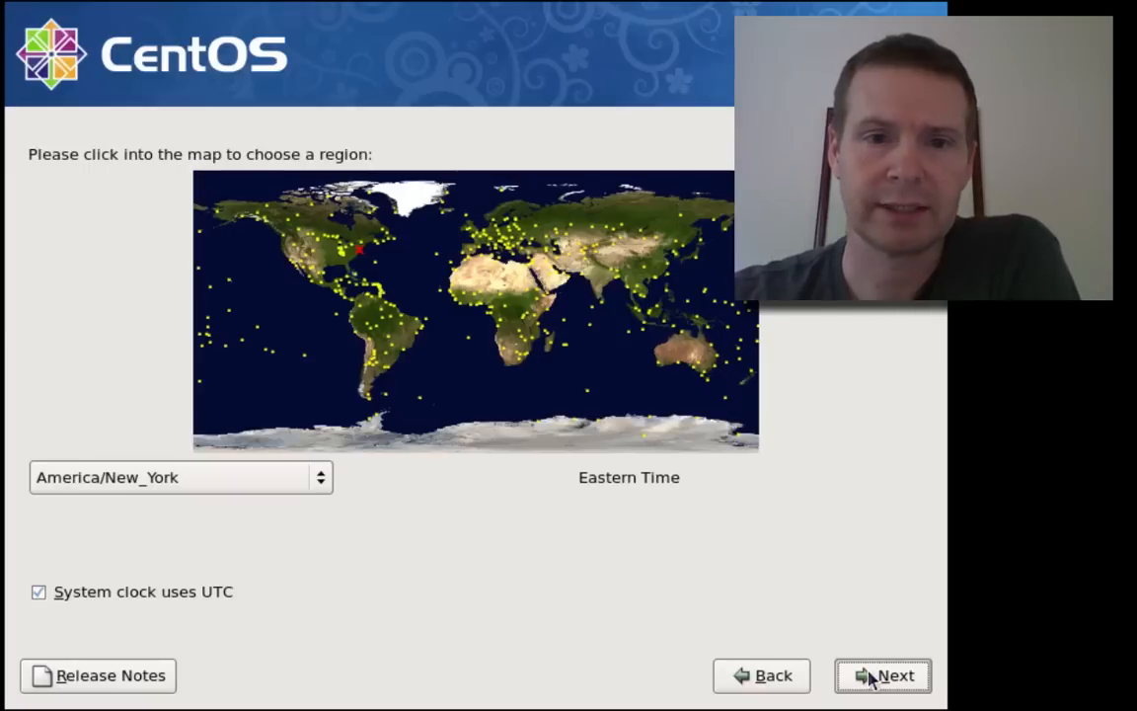
left_click(126, 475)
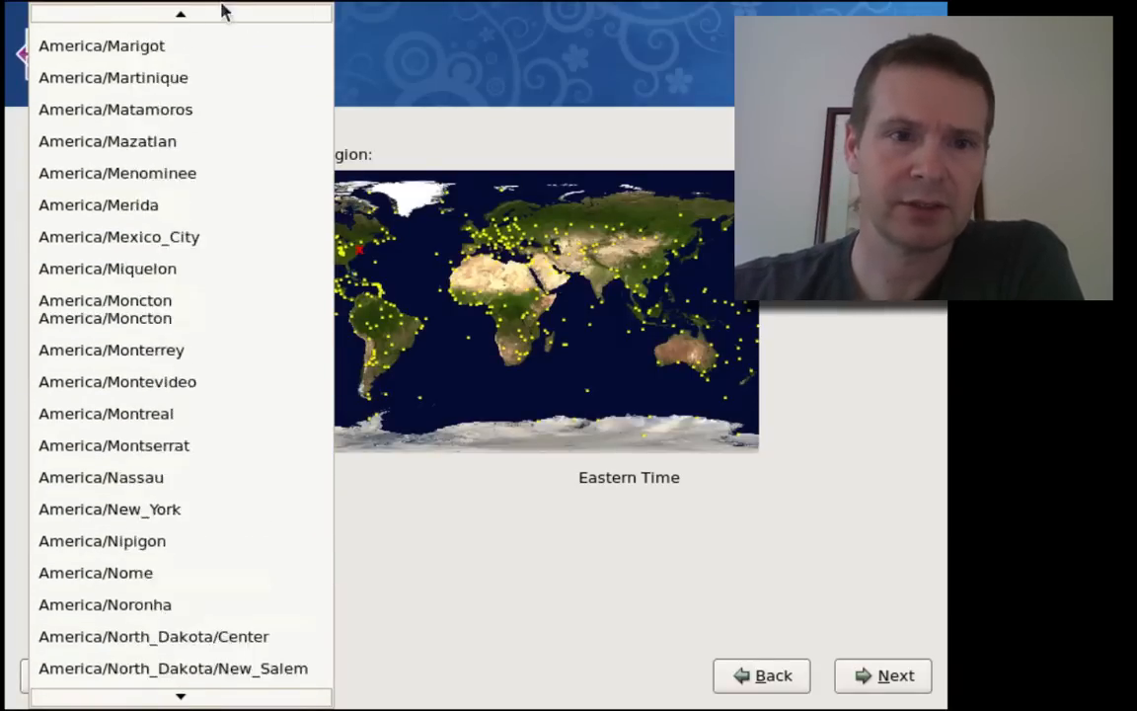
left_click(110, 130)
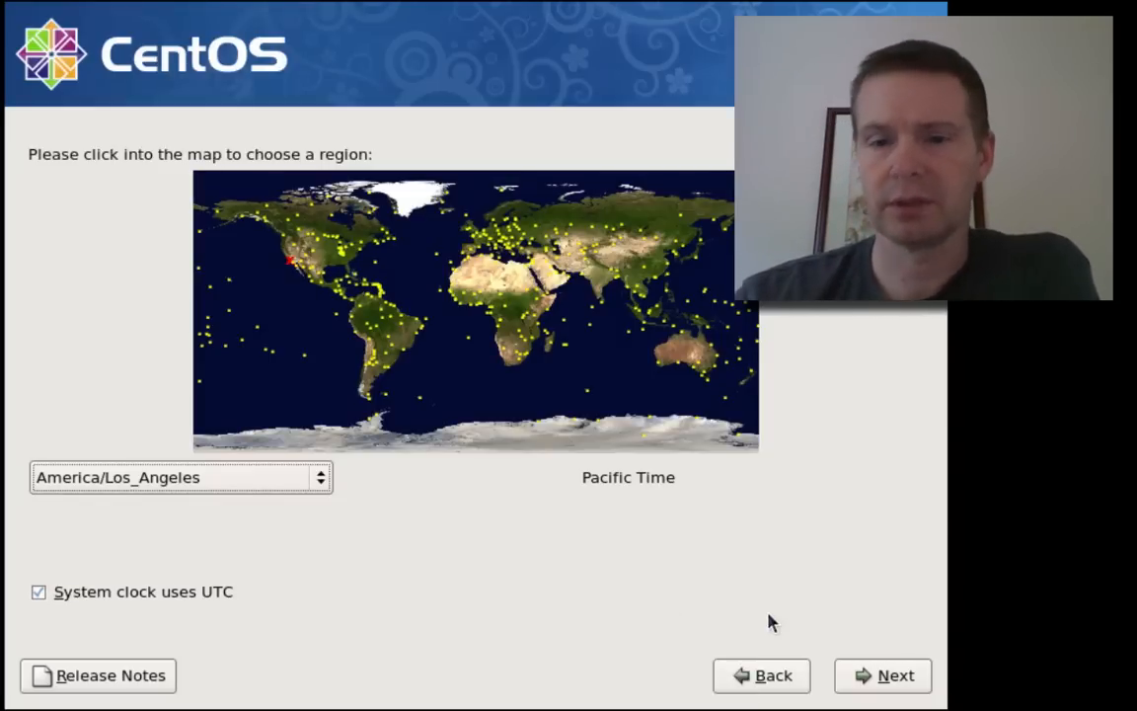
left_click(868, 687)
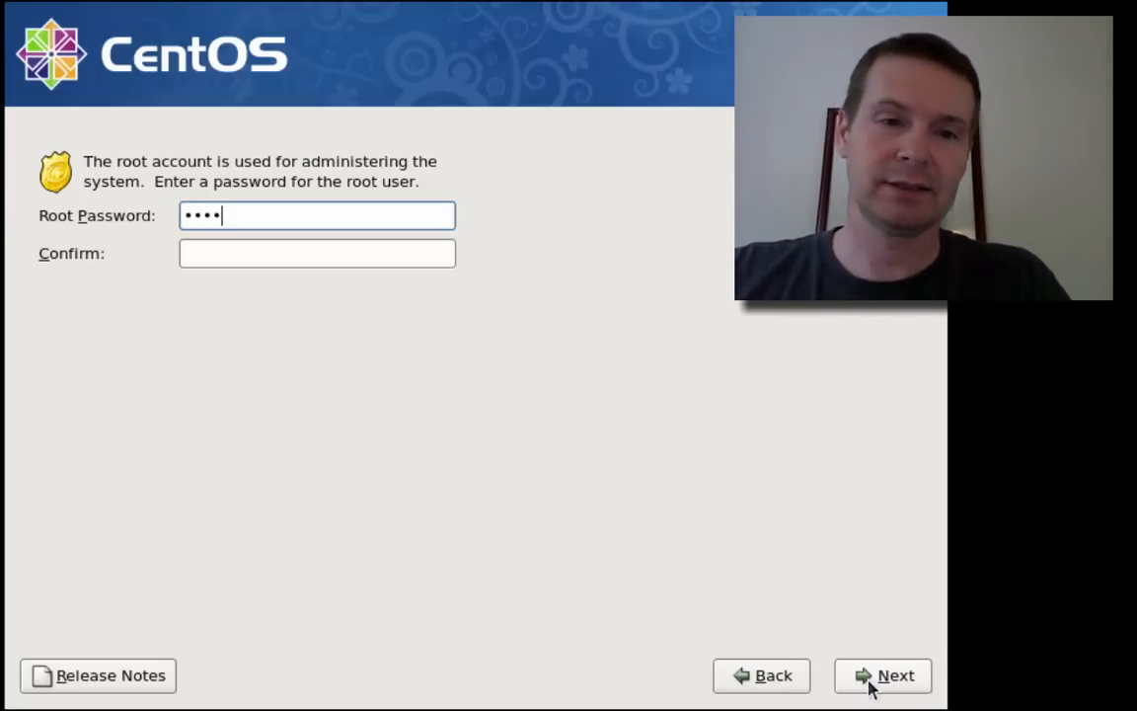
- Set a confirmed root password of at least six characters after the too-short error
key("Tab")
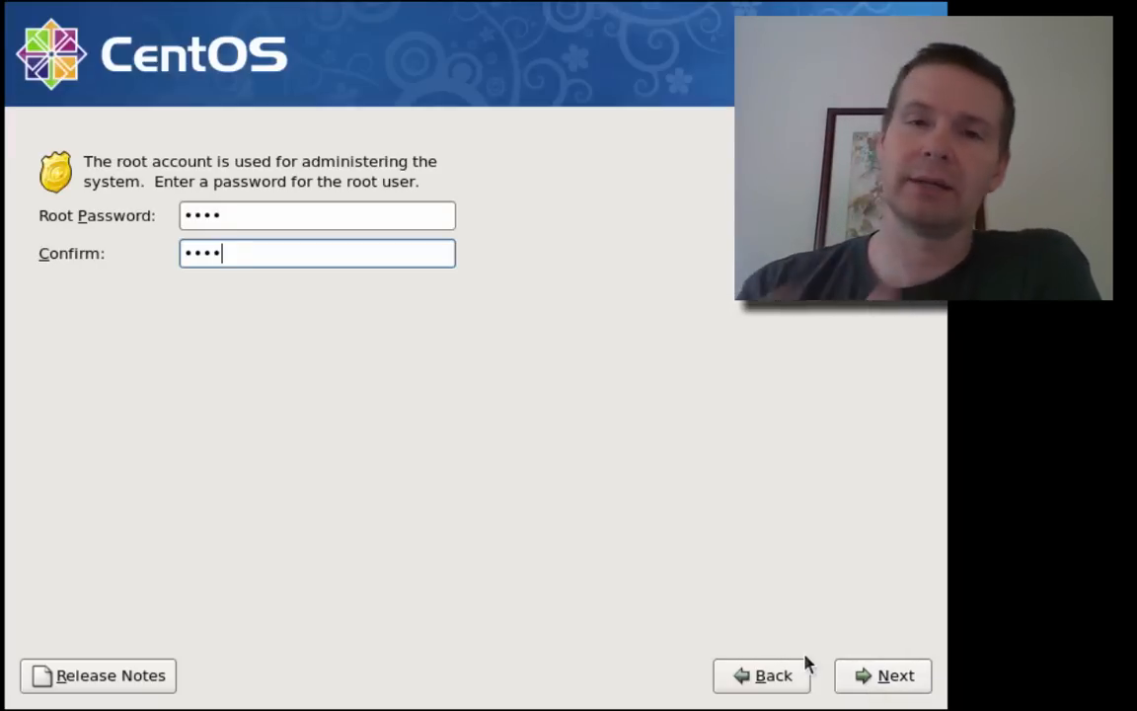
left_click(872, 676)
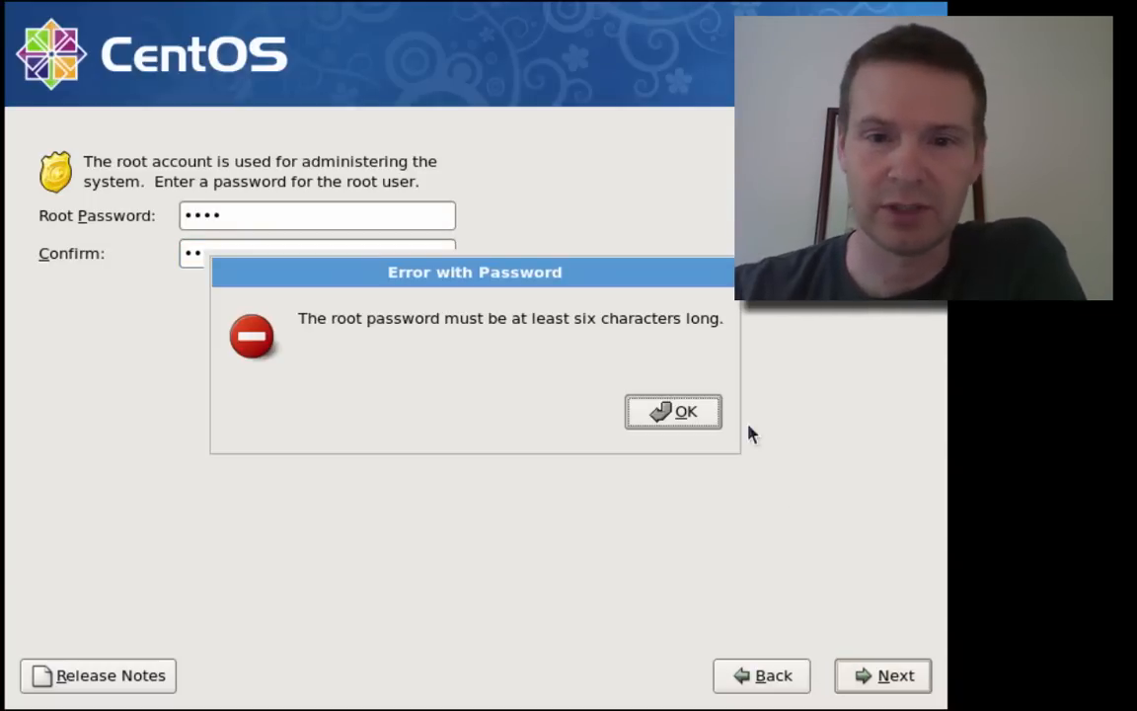
left_click(666, 415)
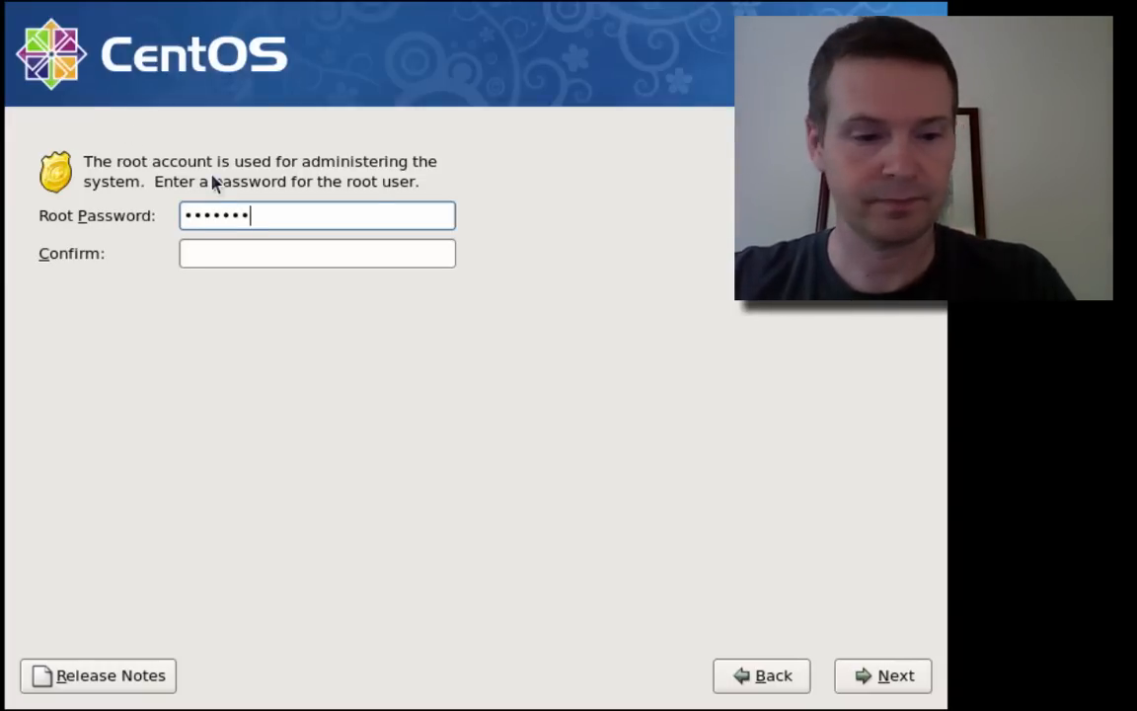
key("Tab")
type("••••••••")
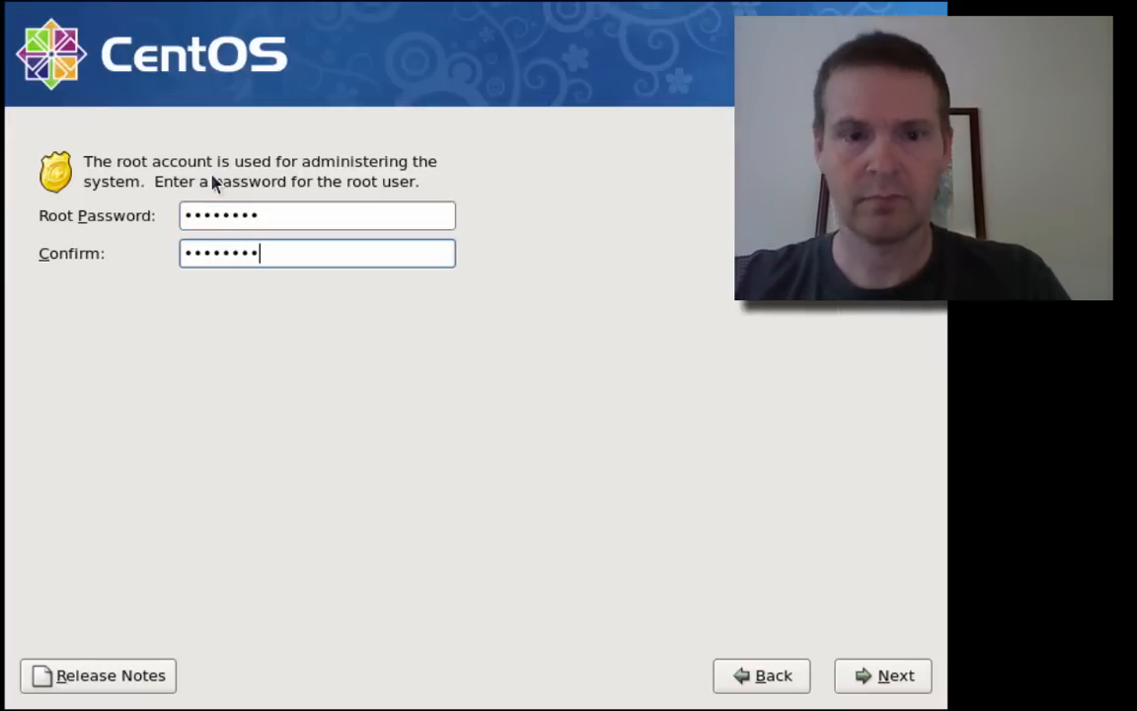
left_click(917, 679)
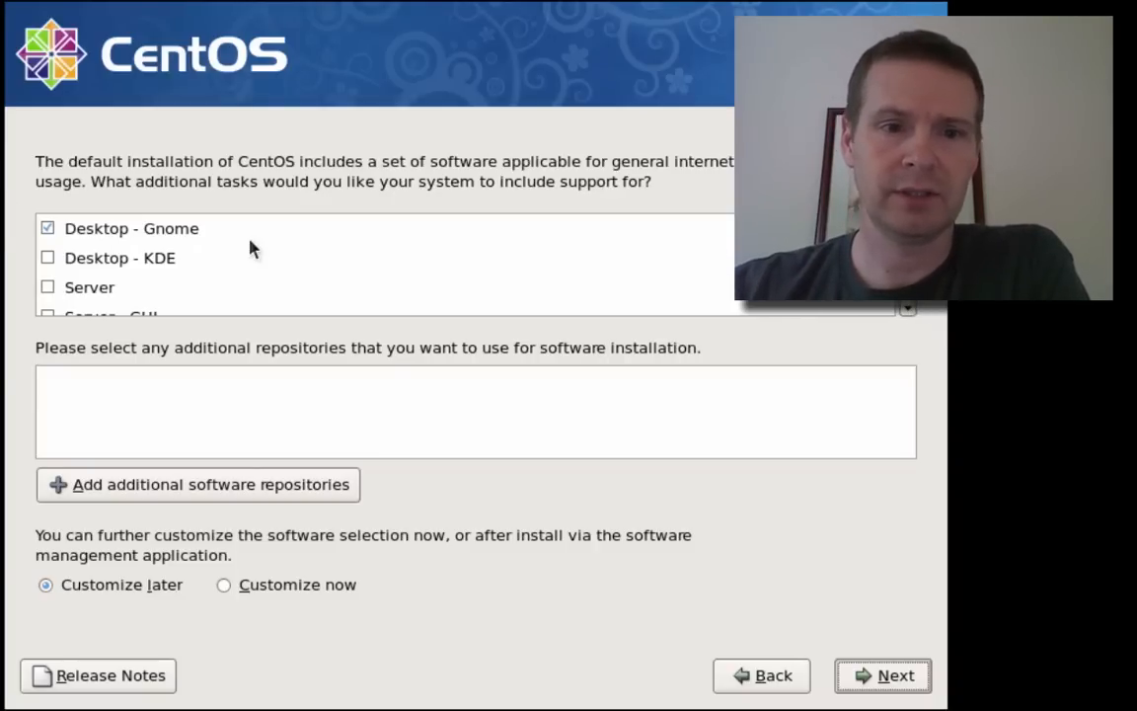
left_click(908, 312)
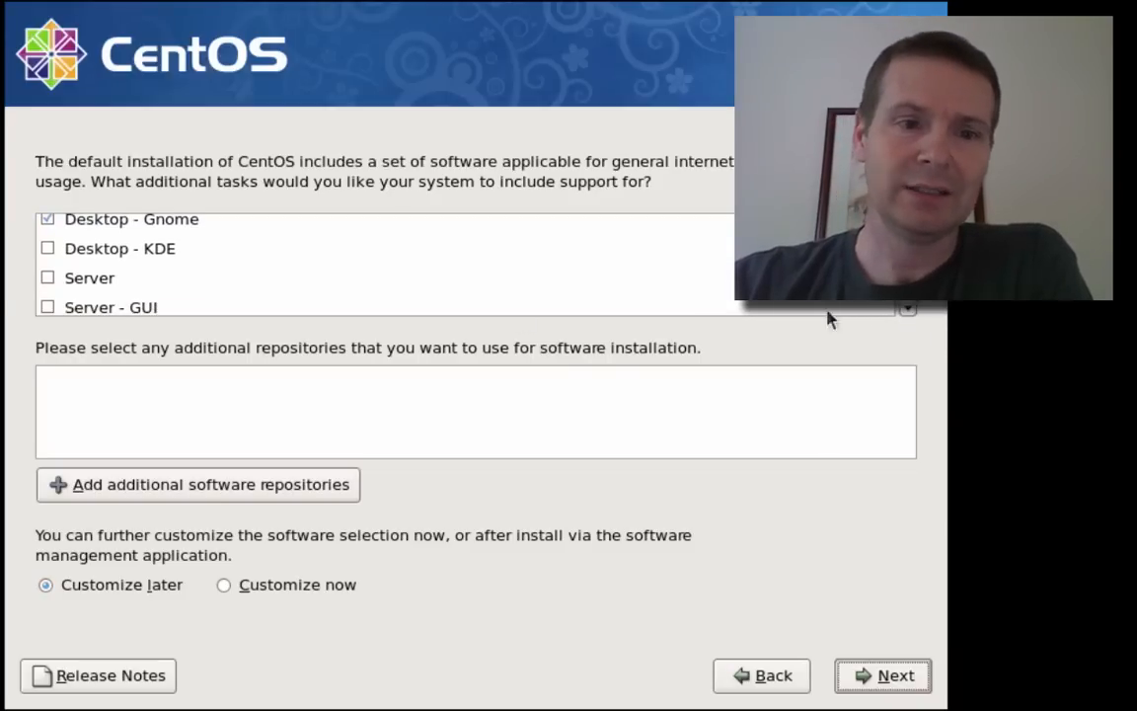
left_click(904, 314)
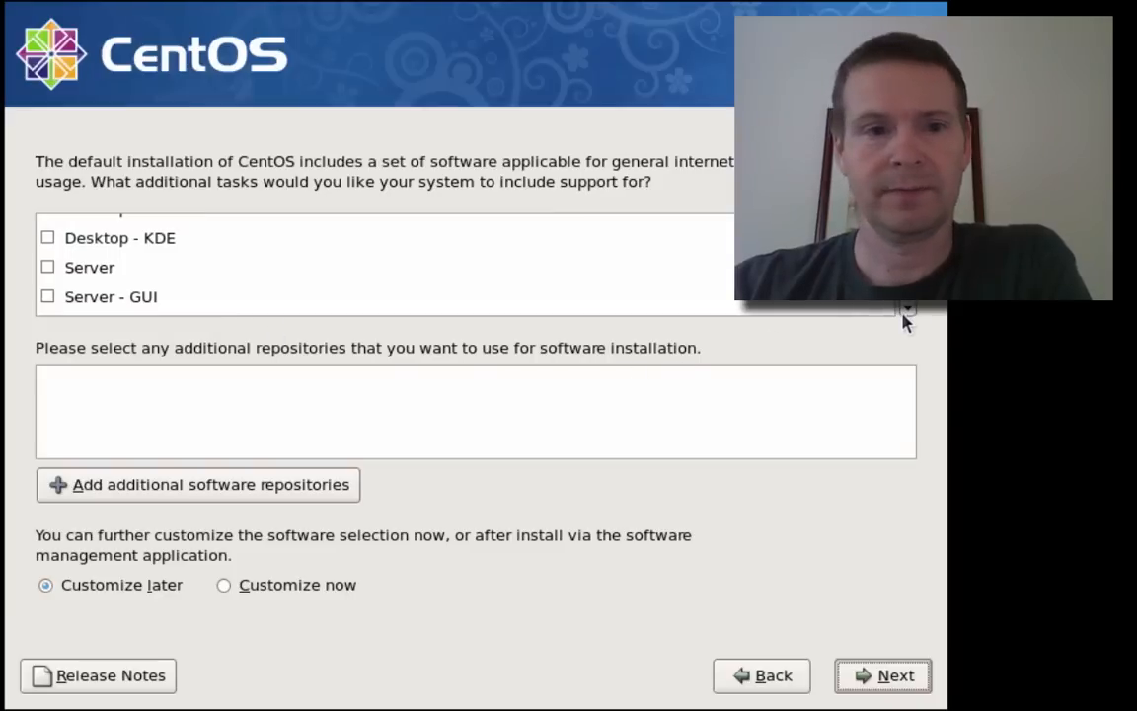
left_click(86, 304)
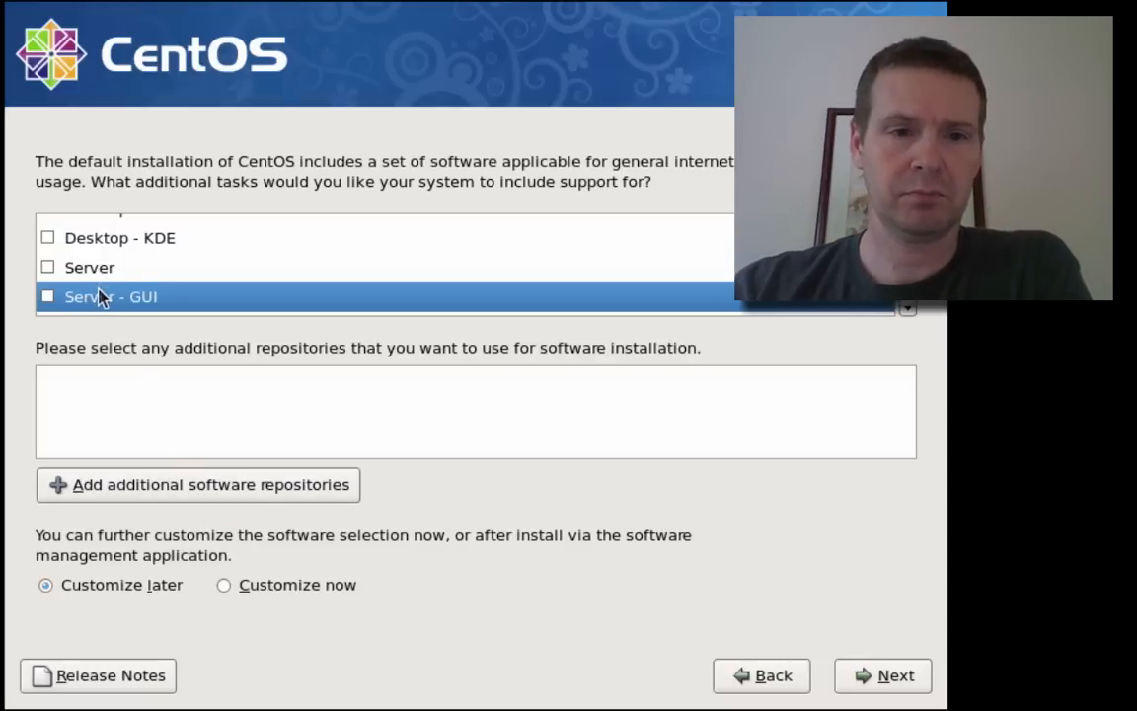
left_click(48, 298)
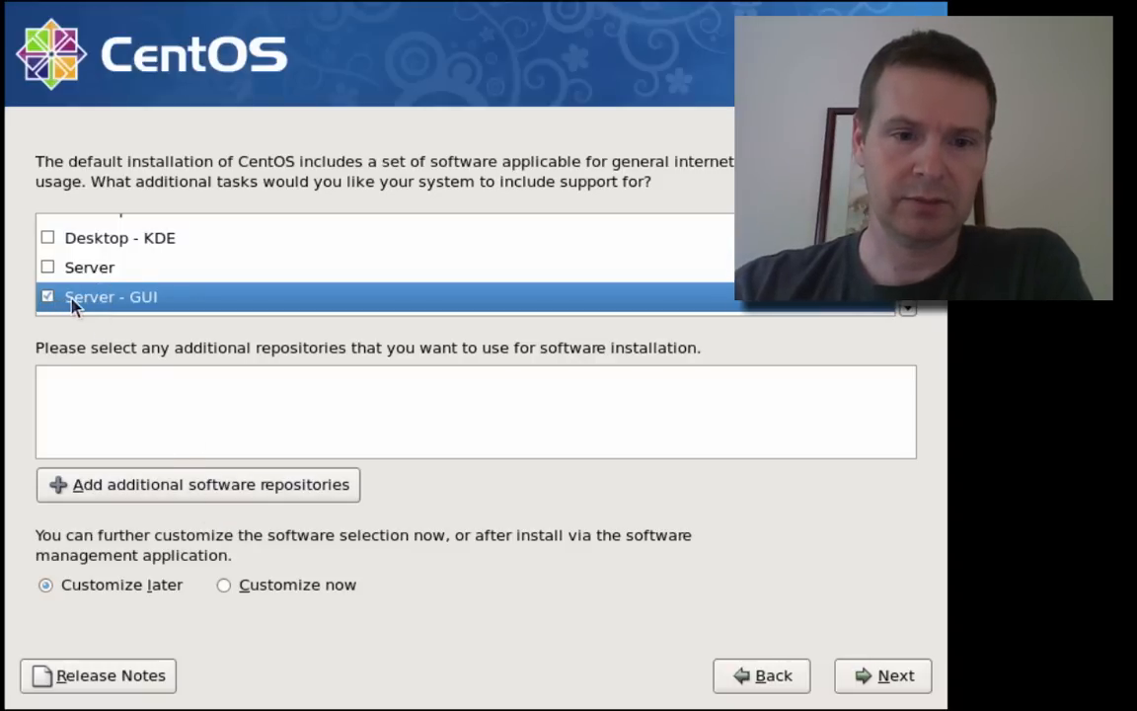
scroll(312, 310, "down", 3)
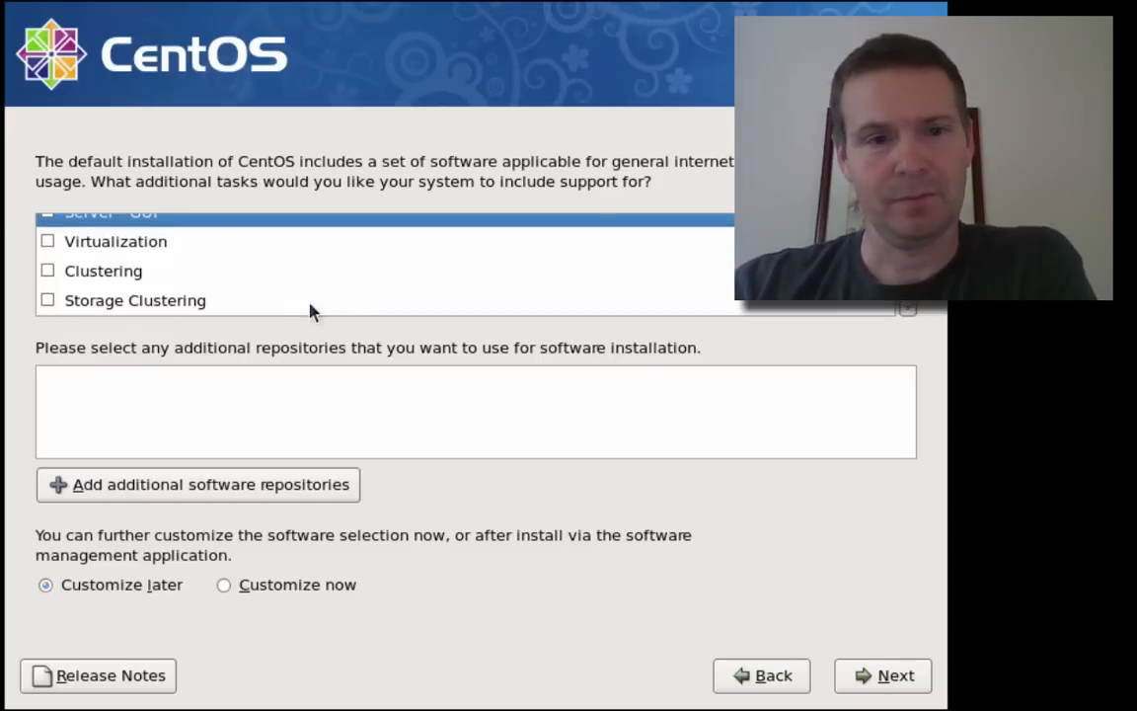
left_click(103, 246)
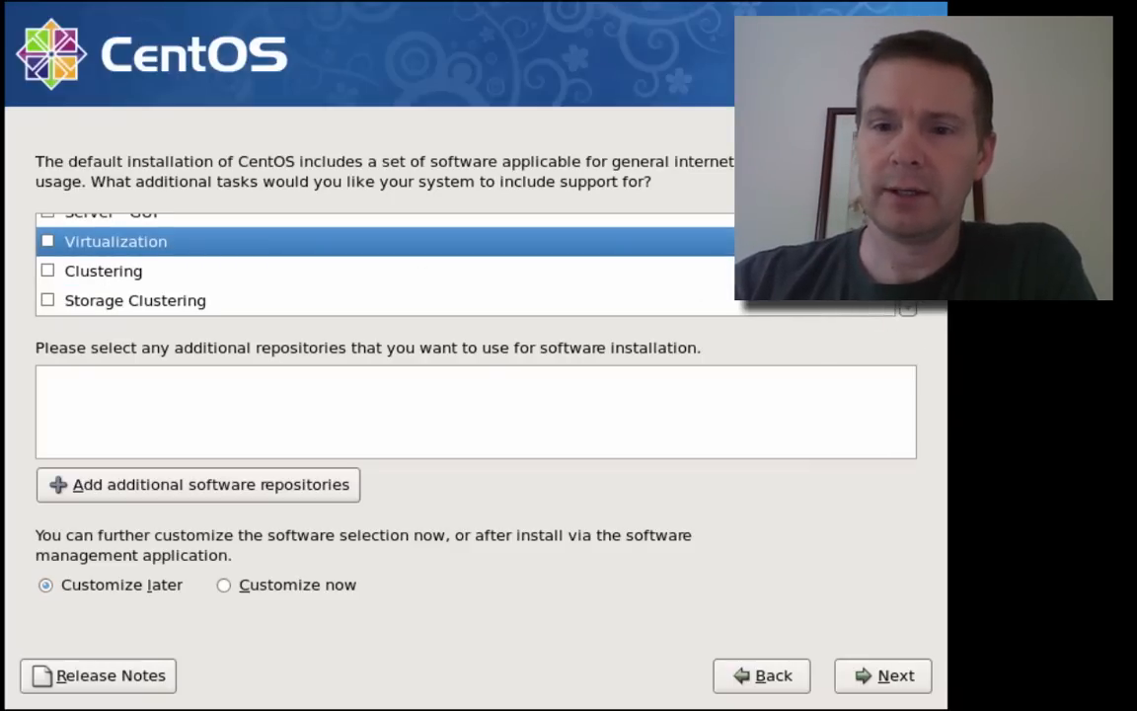
scroll(394, 265, "up", 2)
scroll(131, 299, "down", 3)
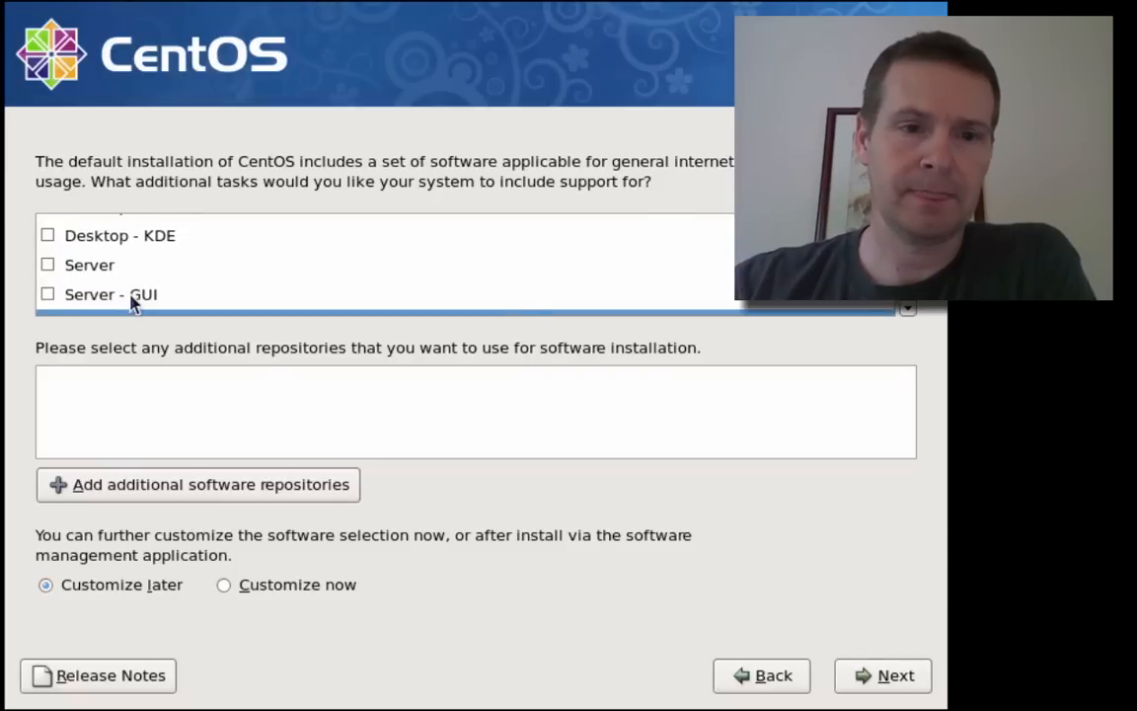
left_click(96, 272)
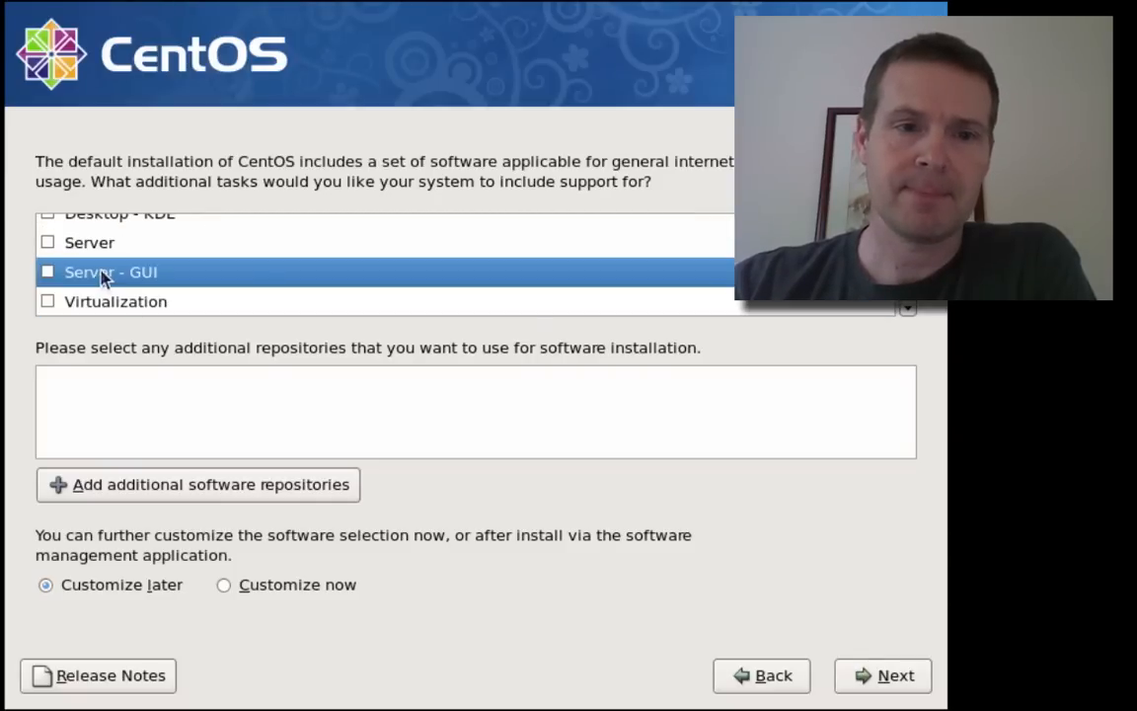
left_click(48, 271)
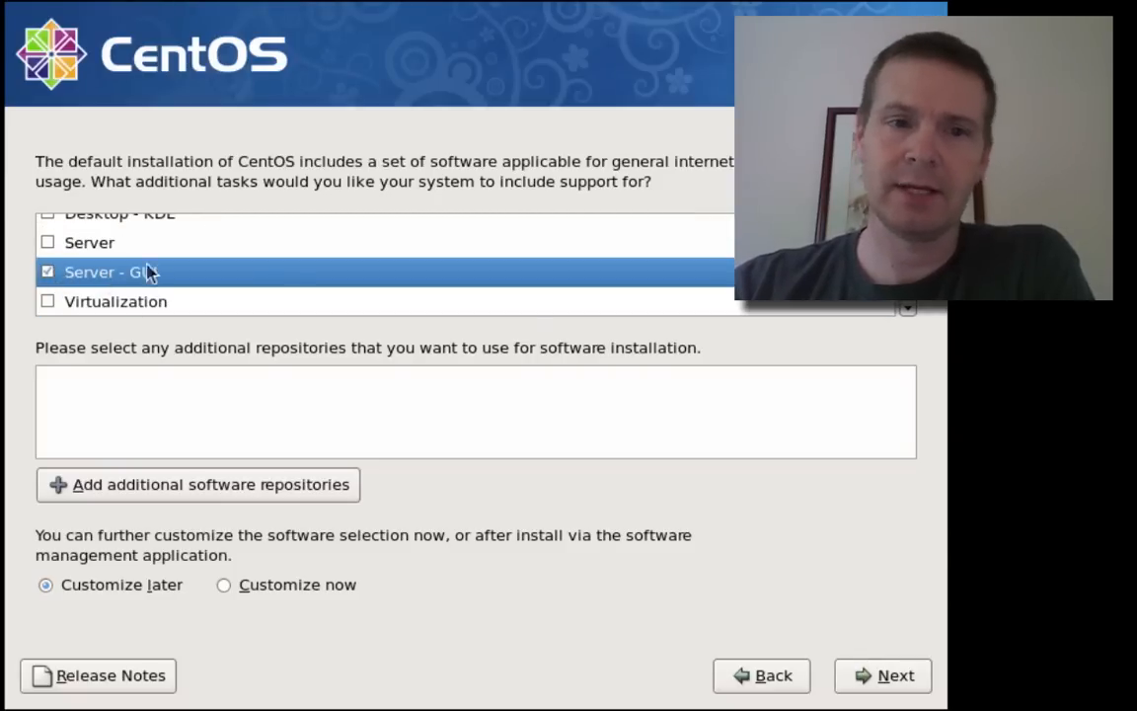
left_click(46, 273)
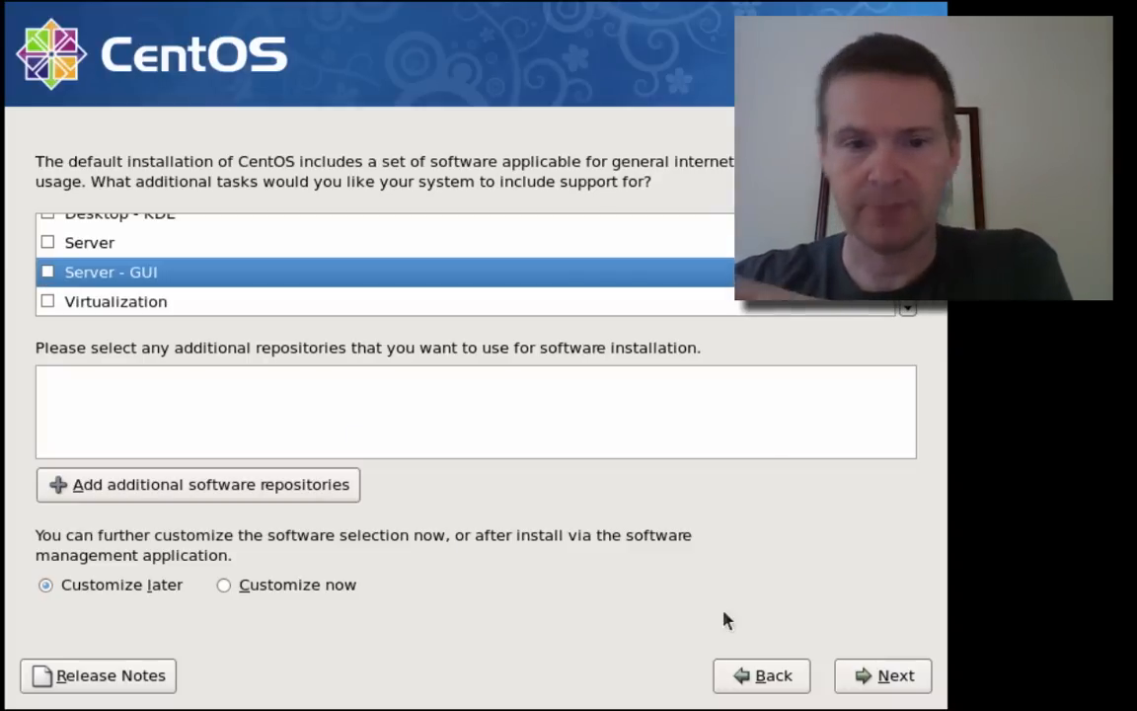
- Accept the Desktop - Gnome software selection and continue past dependency checking
left_click(896, 681)
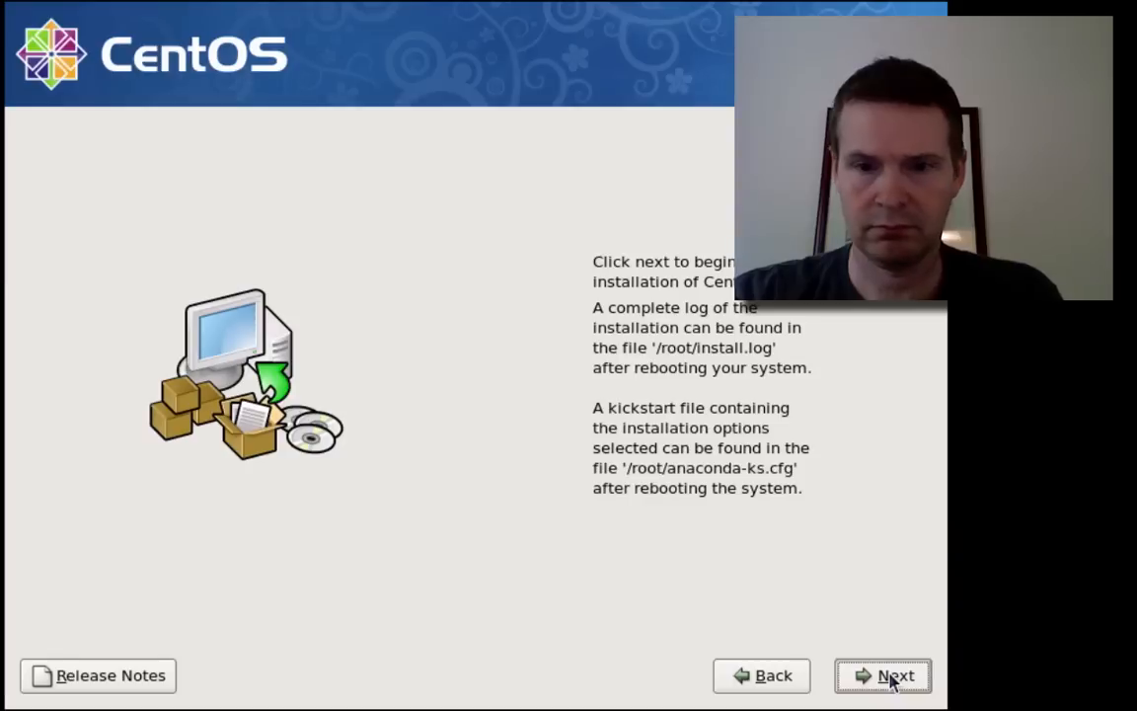
- Begin installing the CentOS packages onto drive hda
left_click(876, 678)
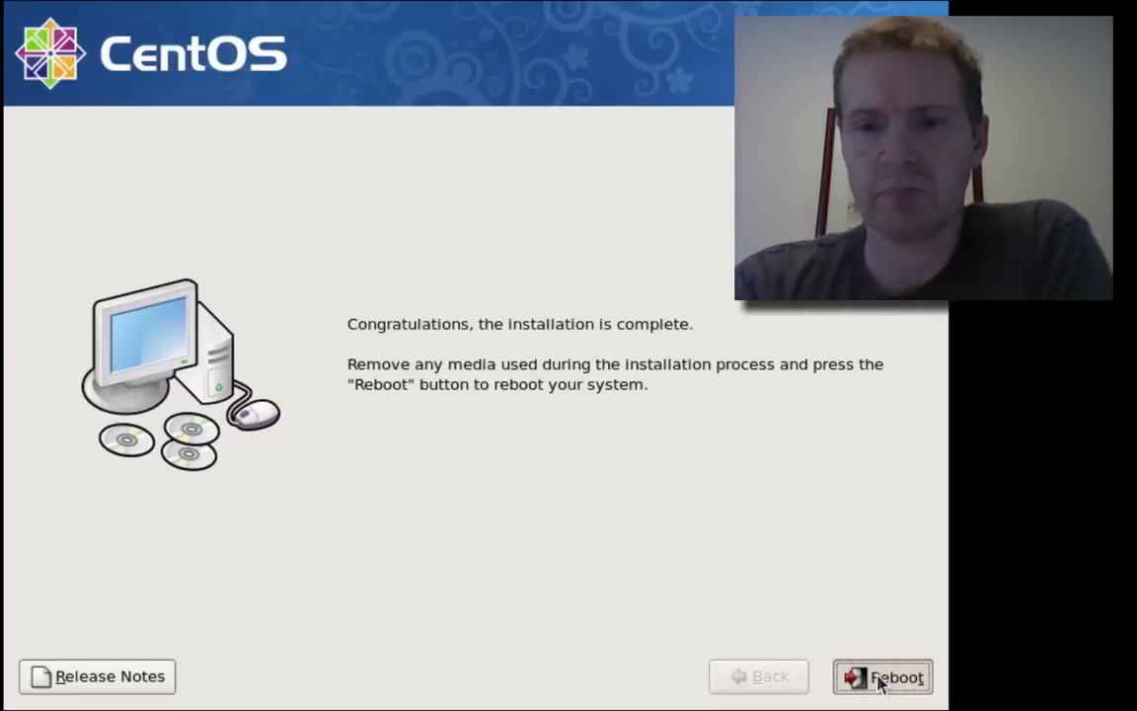
- Reboot the computer from the installation-complete screen
left_click(882, 678)
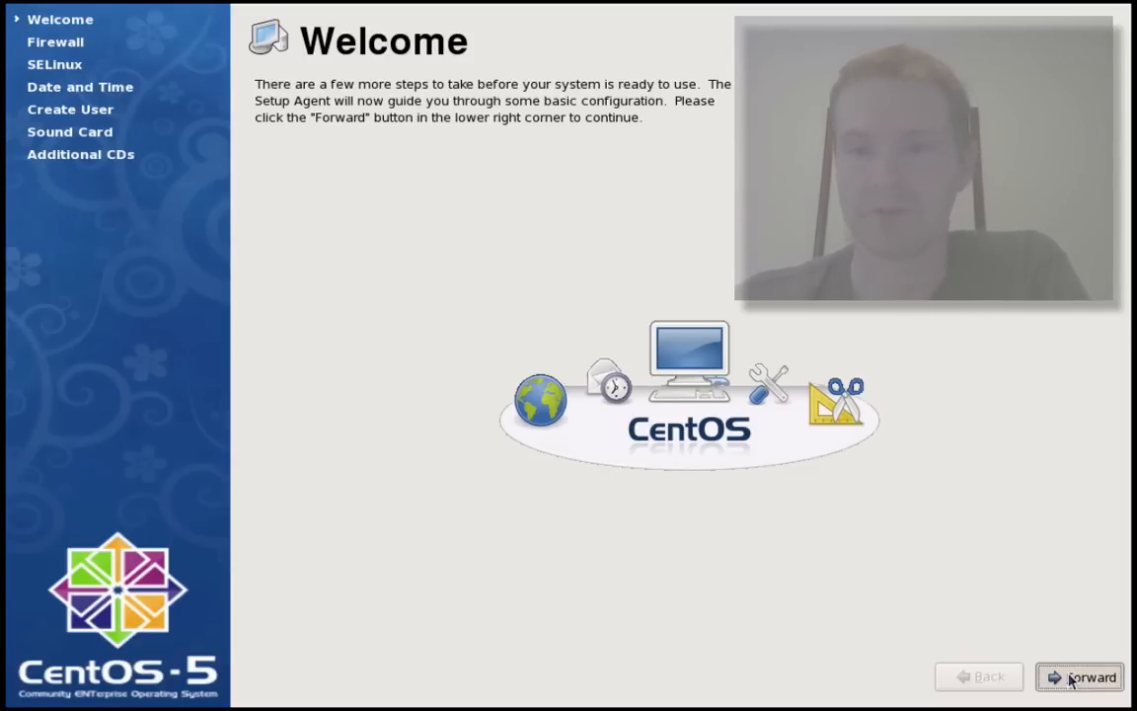
- Mark FTP, WWW (HTTP) and Samba as trusted services alongside SSH on the Firewall page
left_click(1071, 678)
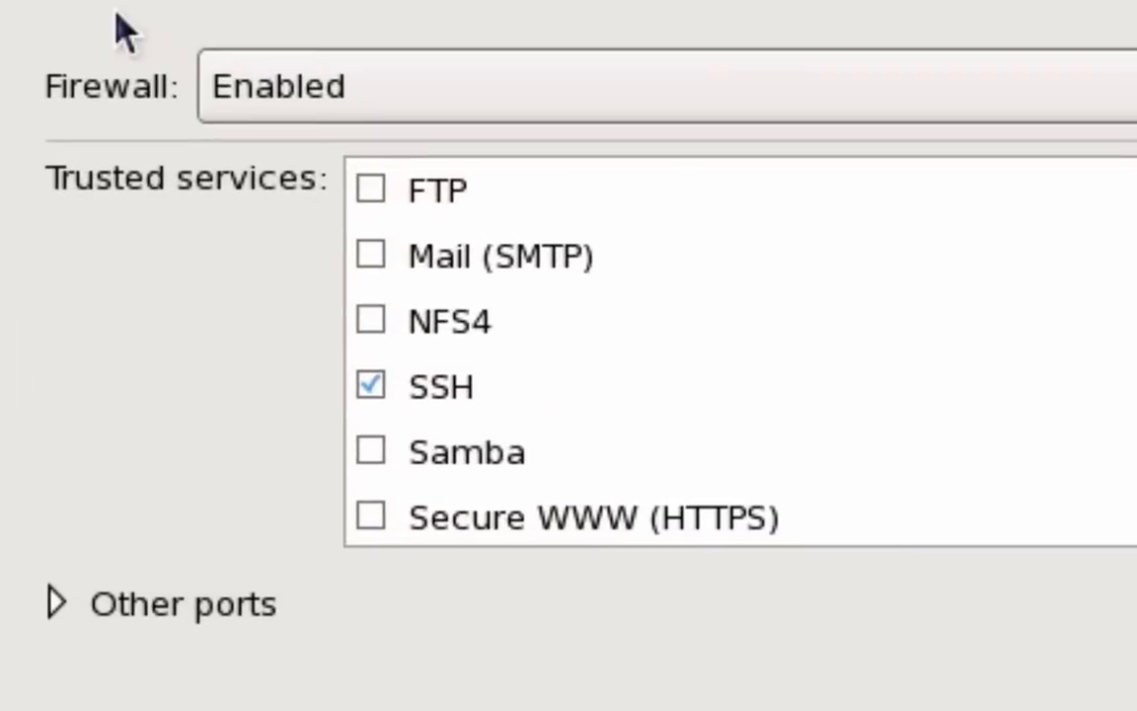
left_click(370, 189)
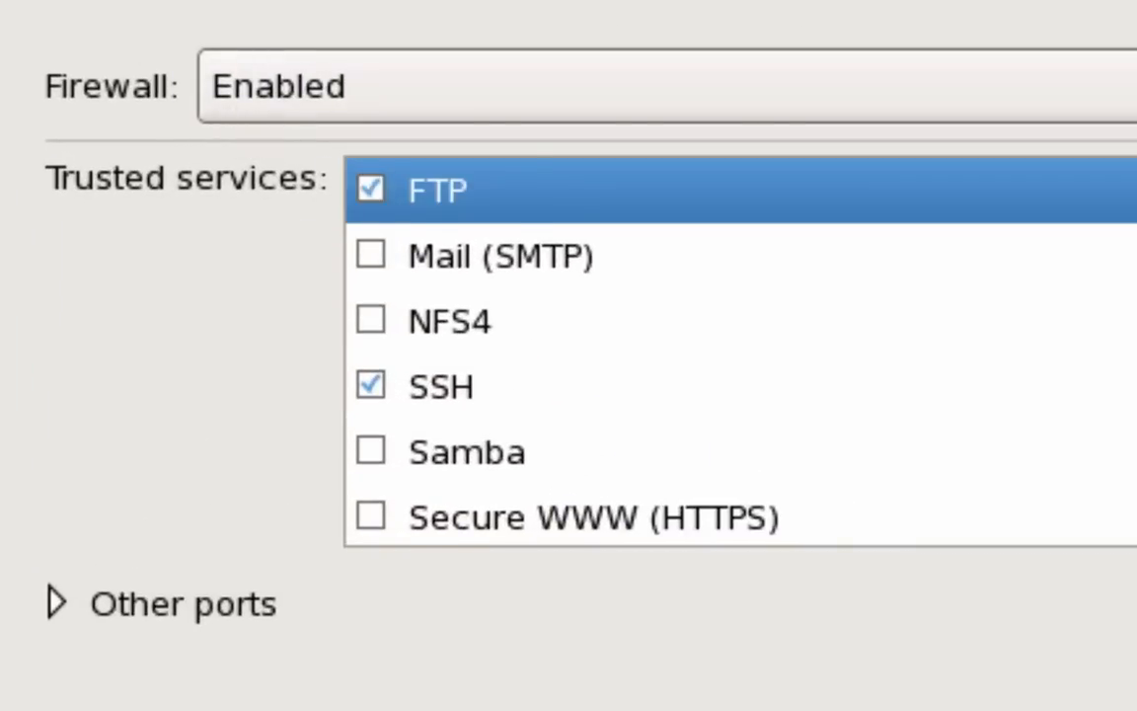
scroll(741, 350, "down", 2)
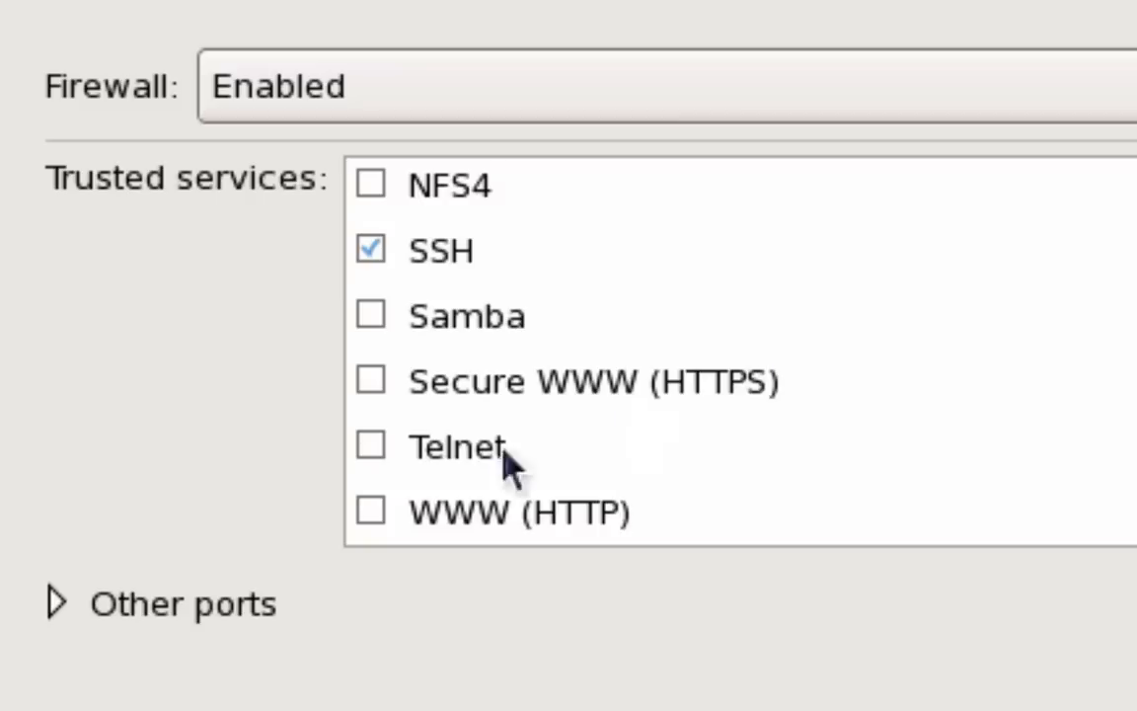
left_click(370, 511)
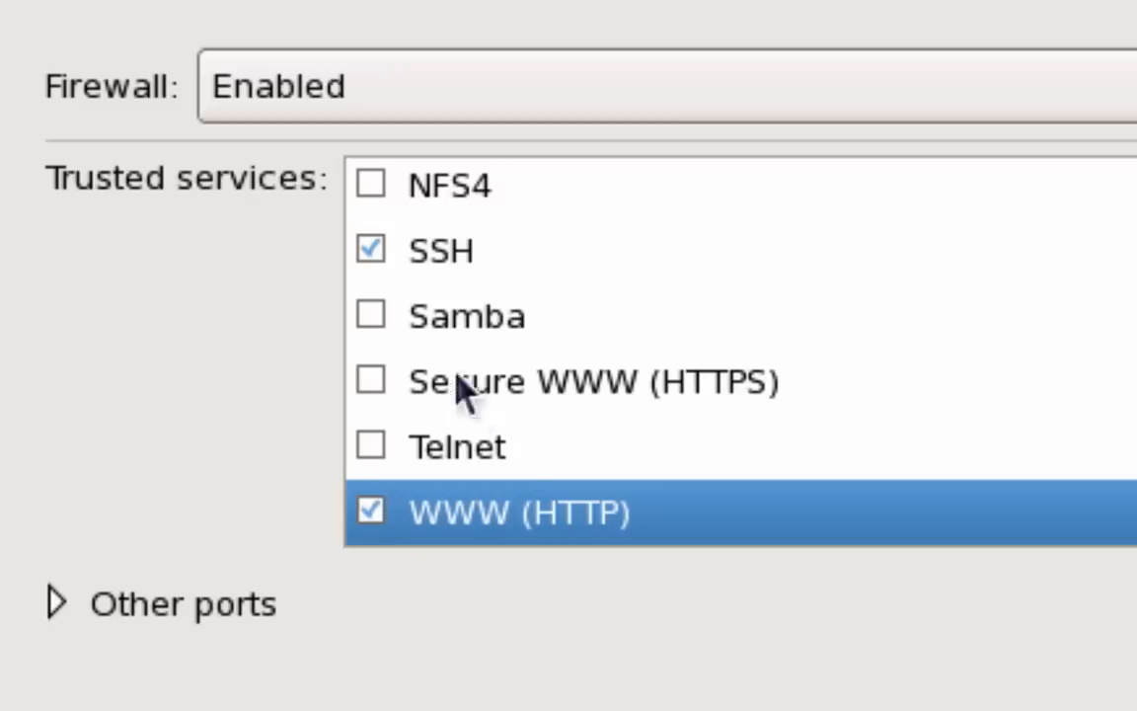
left_click(372, 314)
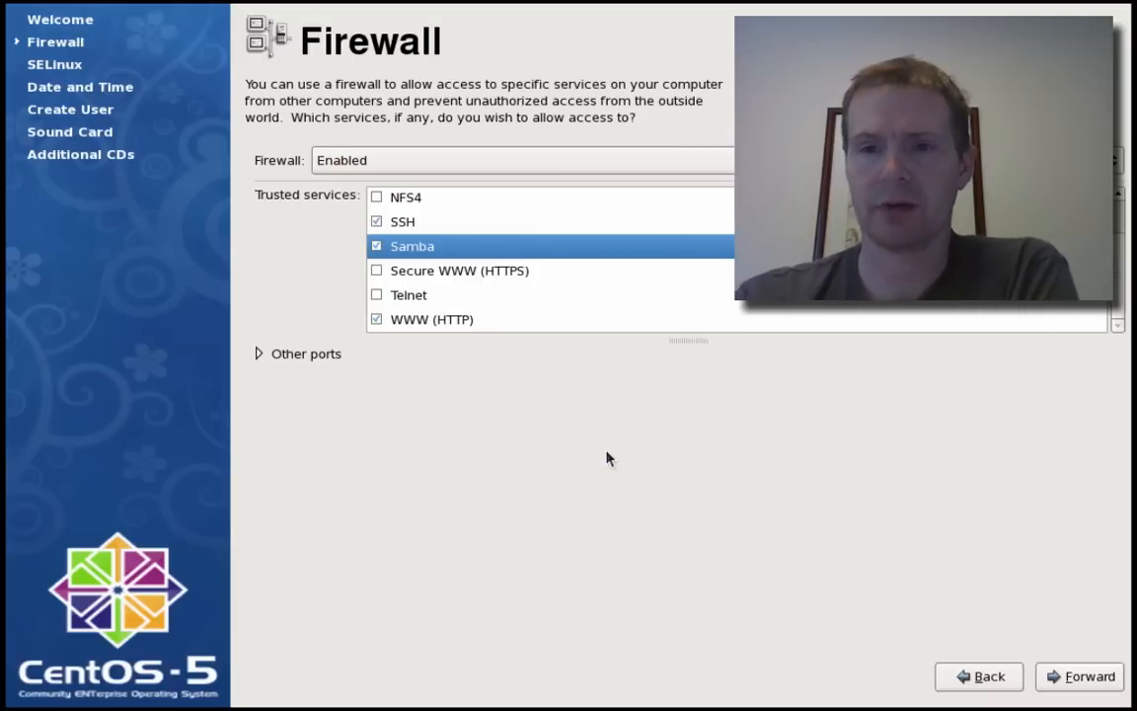
- Apply the firewall choices and confirm overriding the existing firewall configuration
scroll(1116, 225, "up", 3)
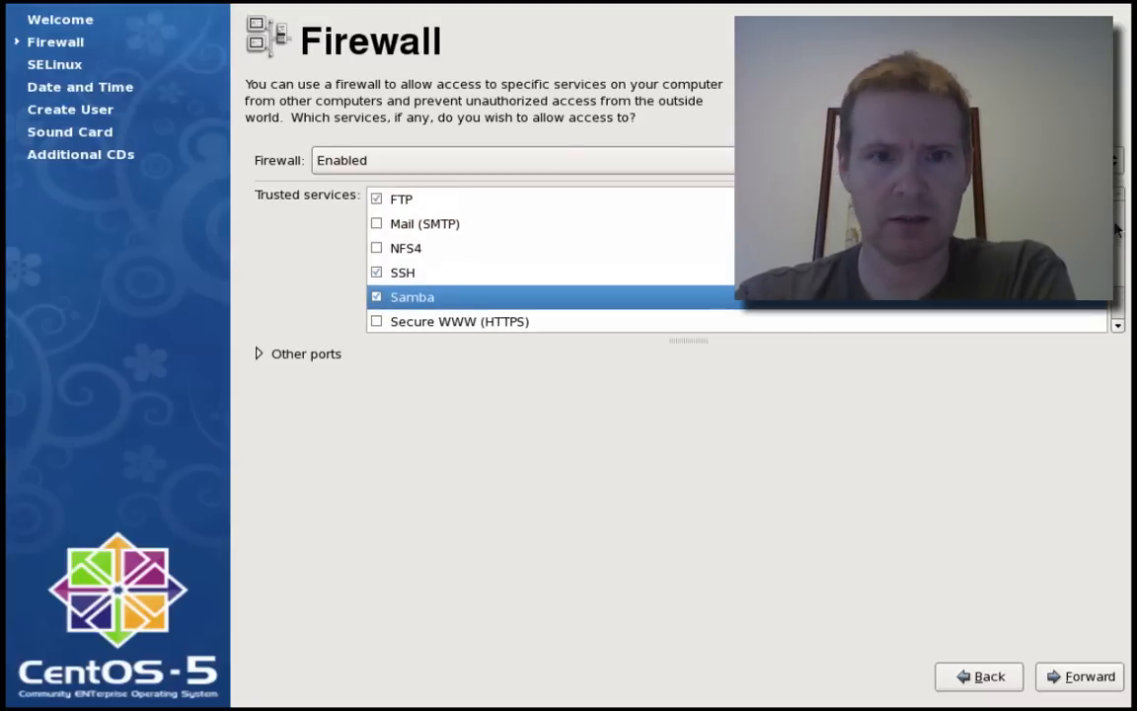
left_click_drag(1117, 225, 1118, 268)
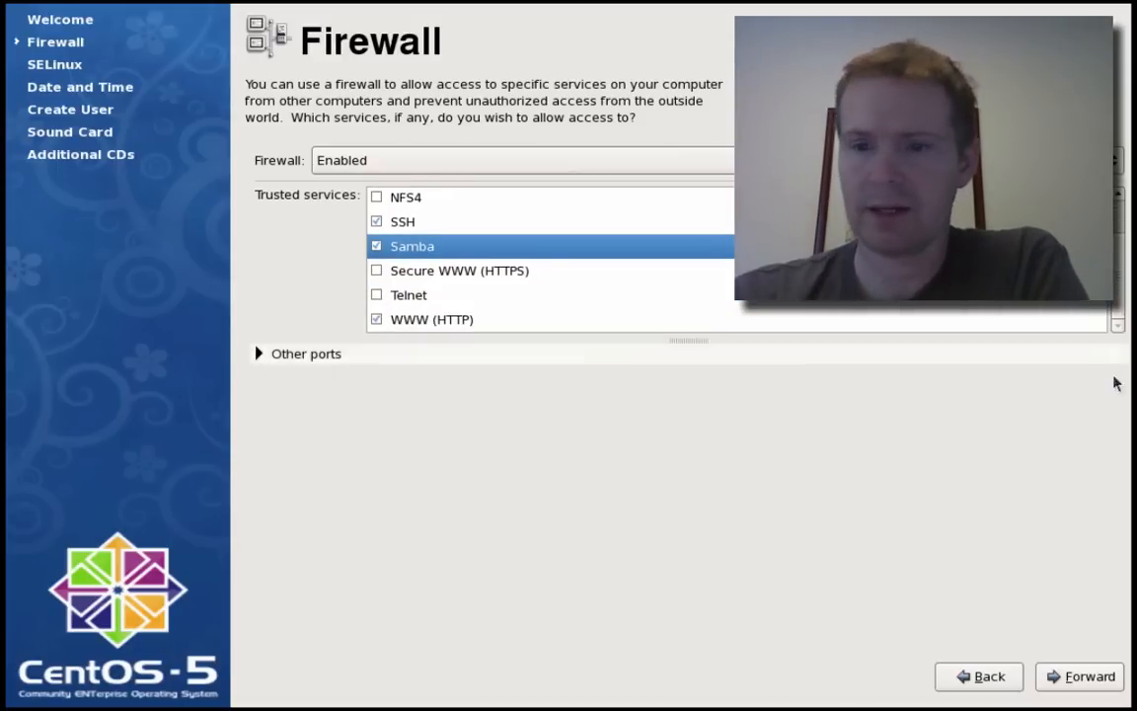
left_click(1083, 677)
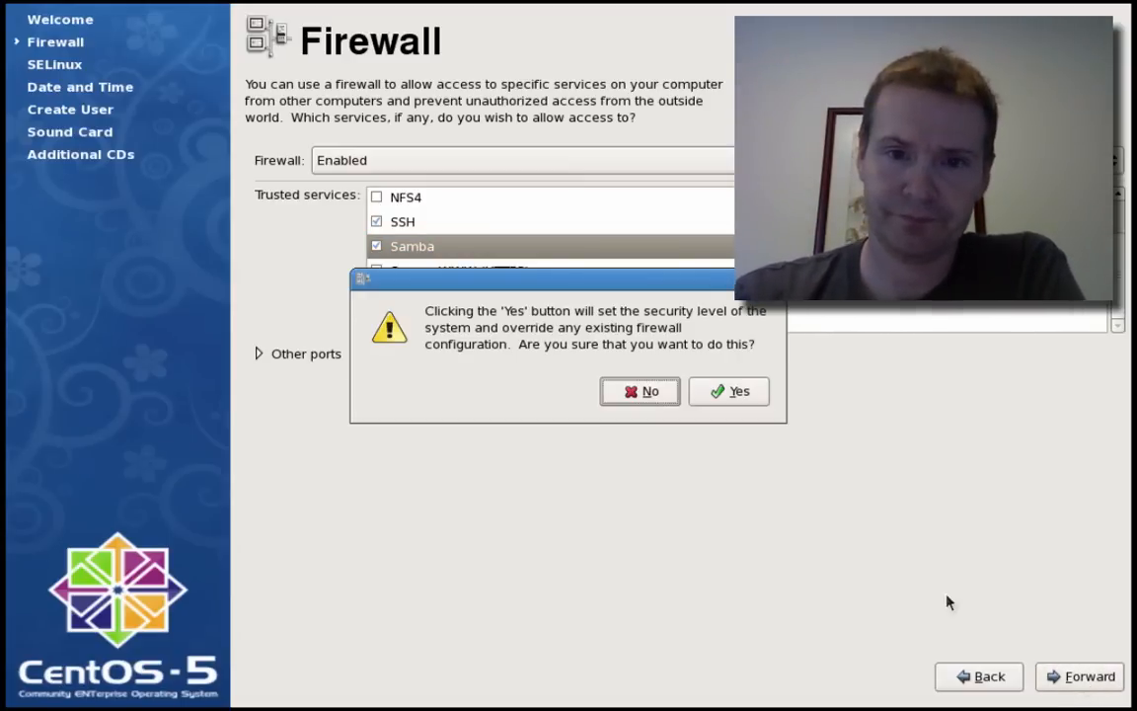
left_click(731, 394)
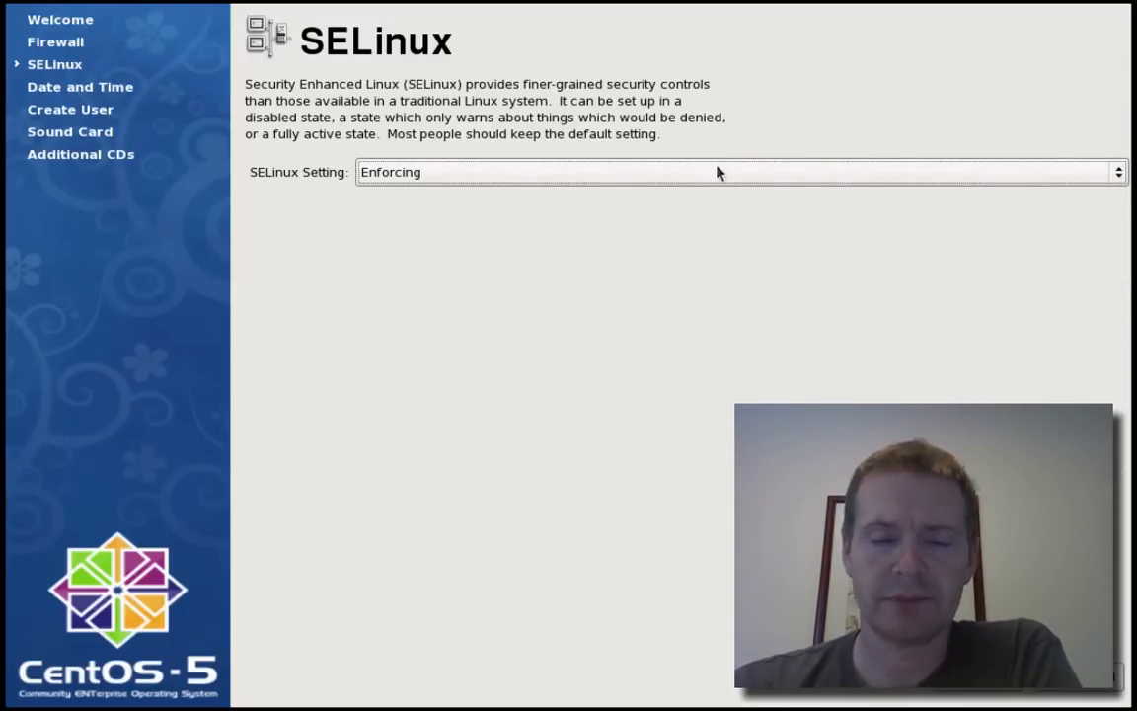
- Leave the SELinux setting at Enforcing and advance to the Date and Time page
left_click(717, 172)
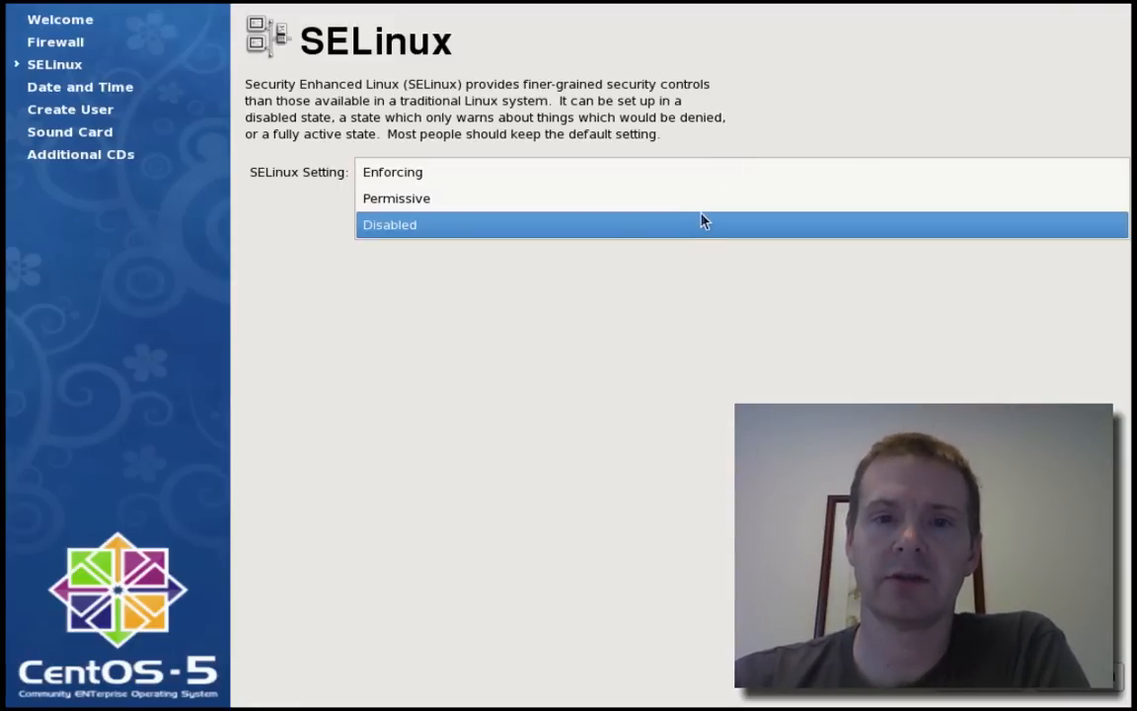
left_click(706, 182)
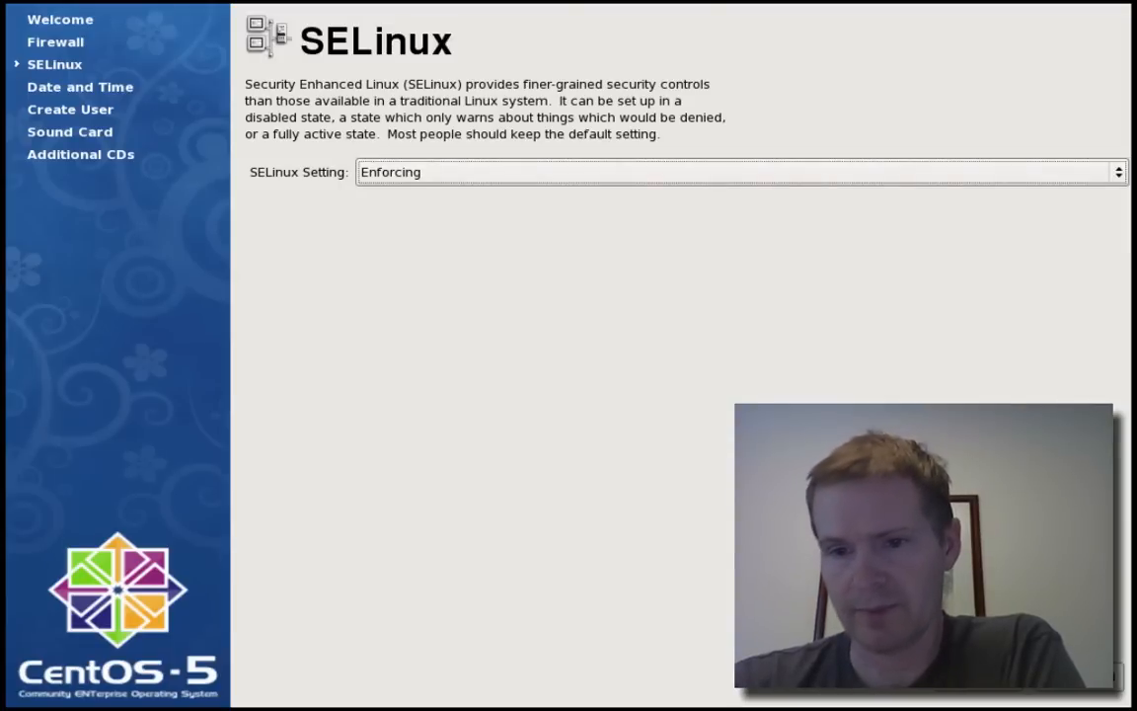
left_click(1072, 674)
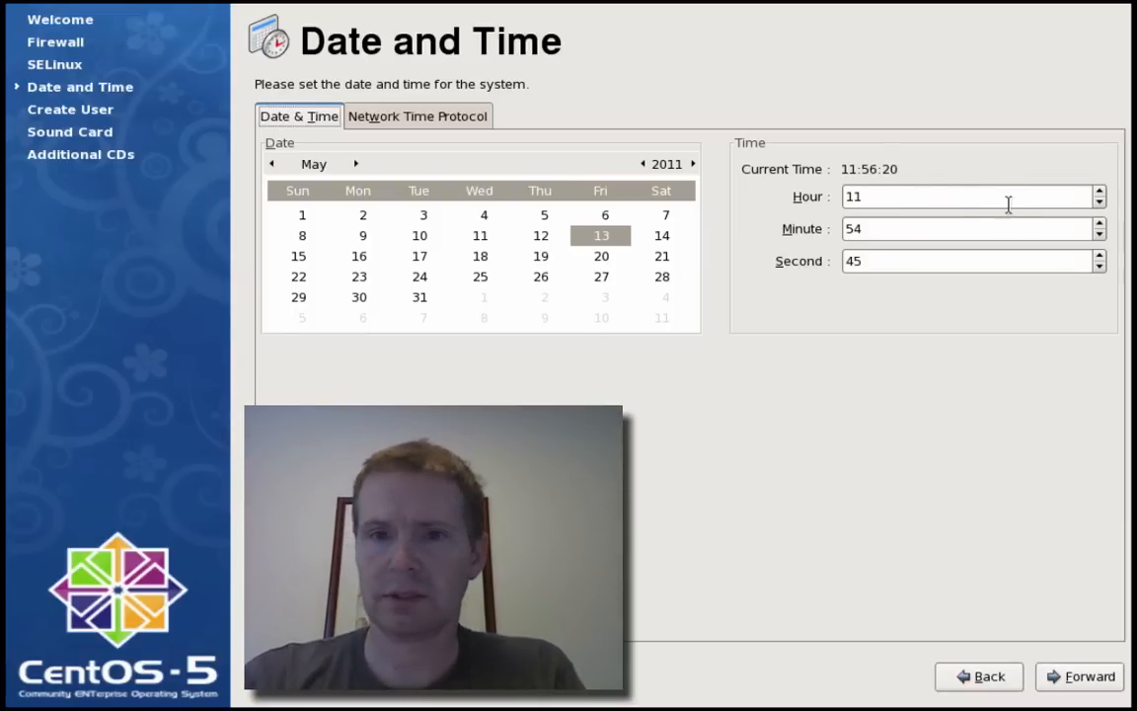
- Raise the hour to 18 and minutes to 56 for a 18:56:45 clock, then continue
left_click(1099, 195)
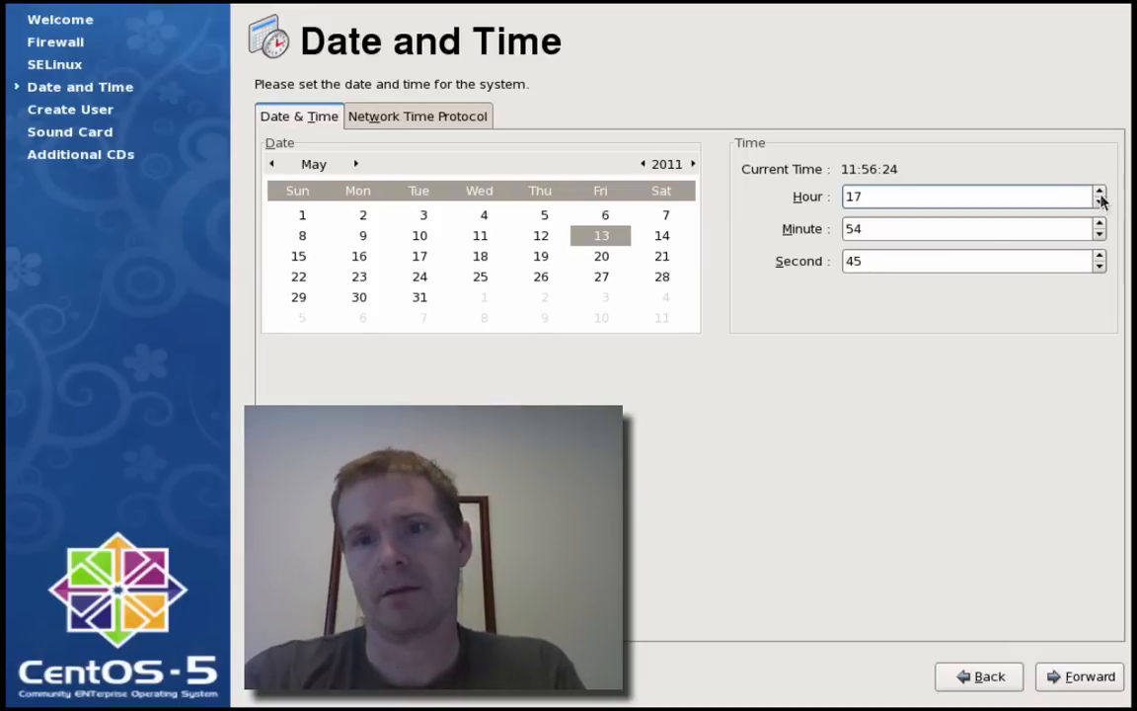
left_click(1099, 195)
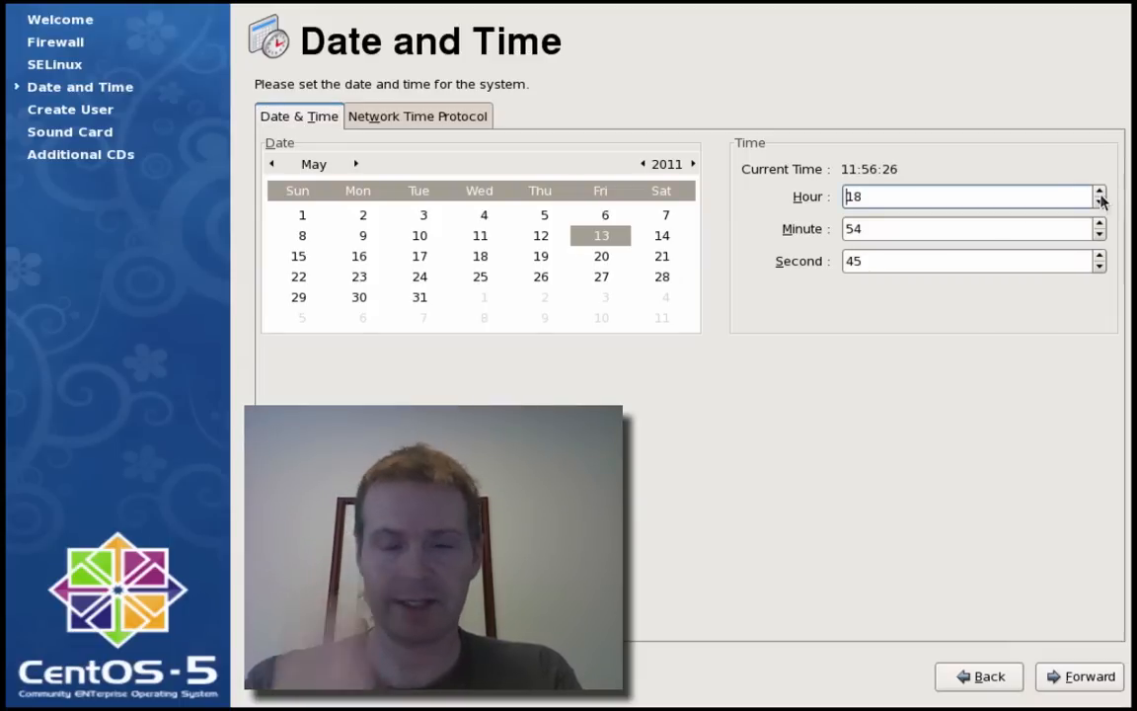
left_click(1099, 224)
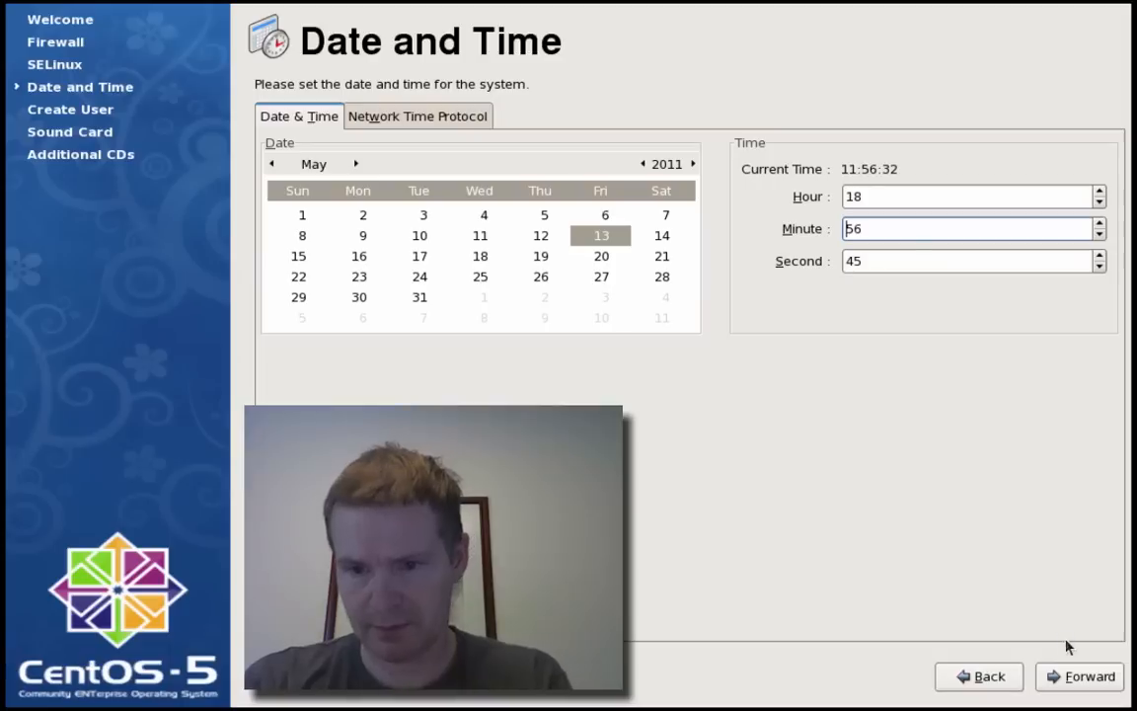
left_click(1083, 689)
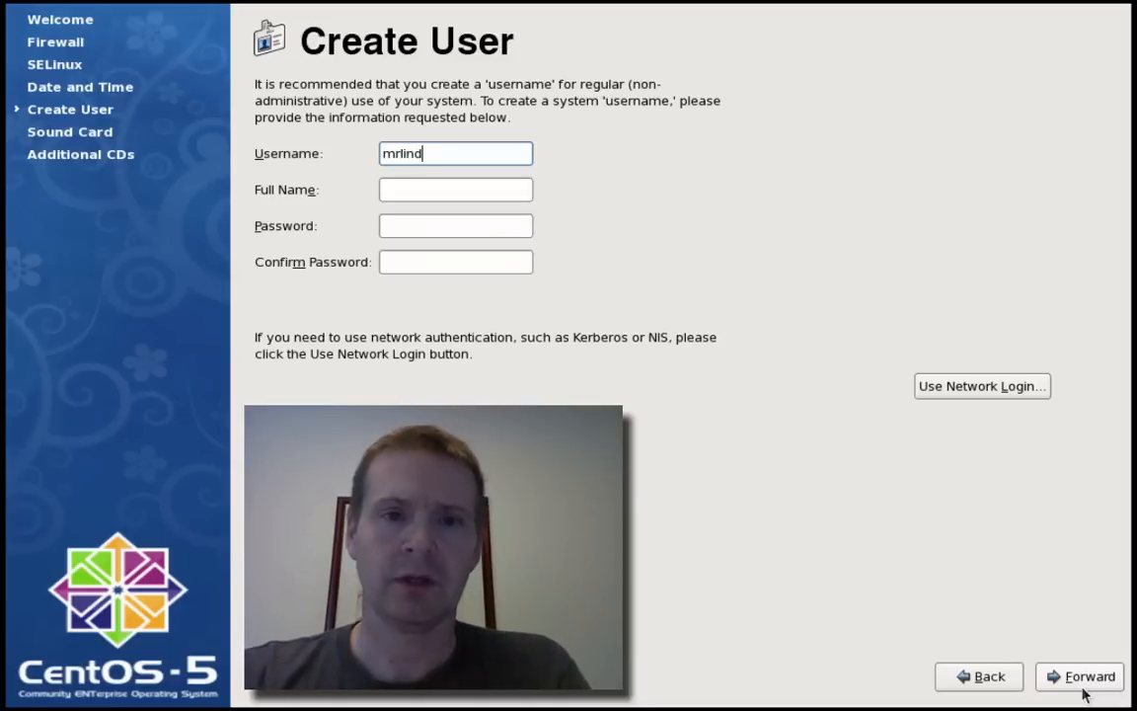
- Fill in the user's full name, password and password confirmation, then save the account
key("Tab")
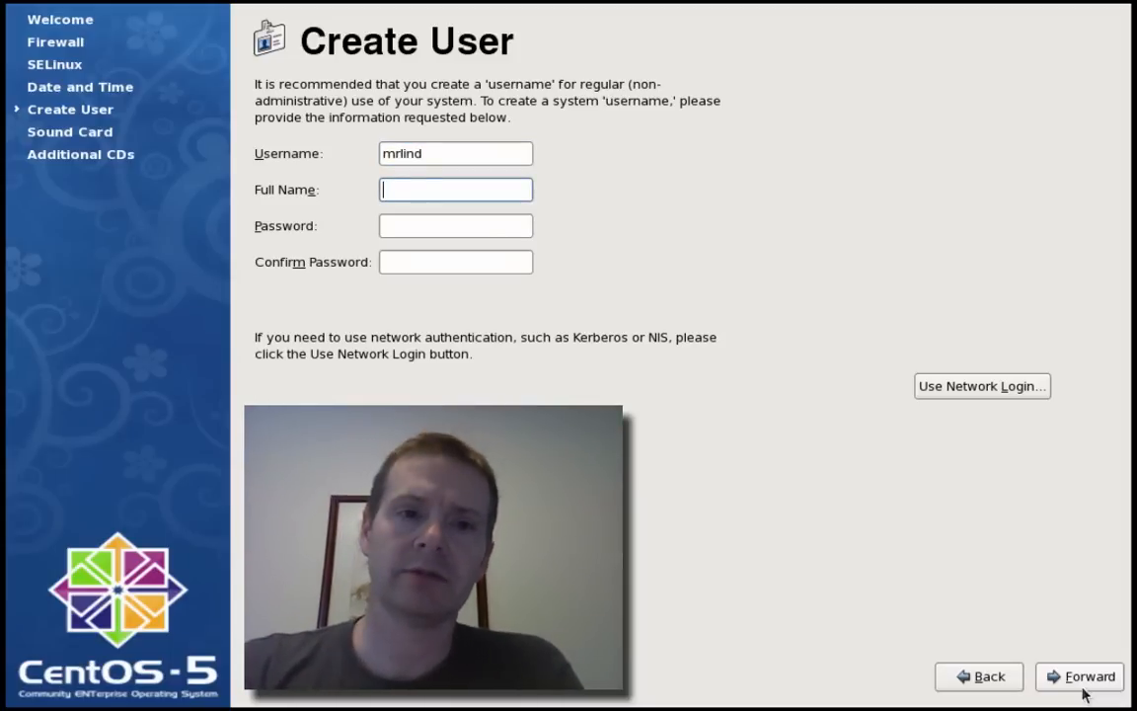
type("Mr. ")
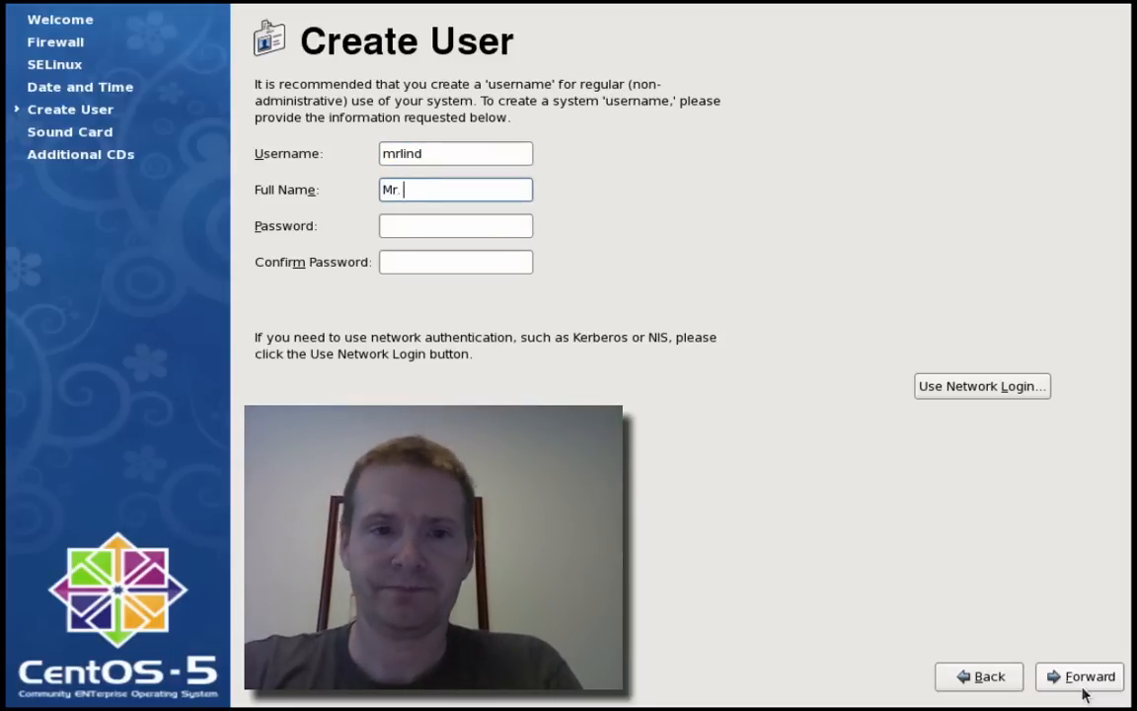
type("Lind")
key("Tab")
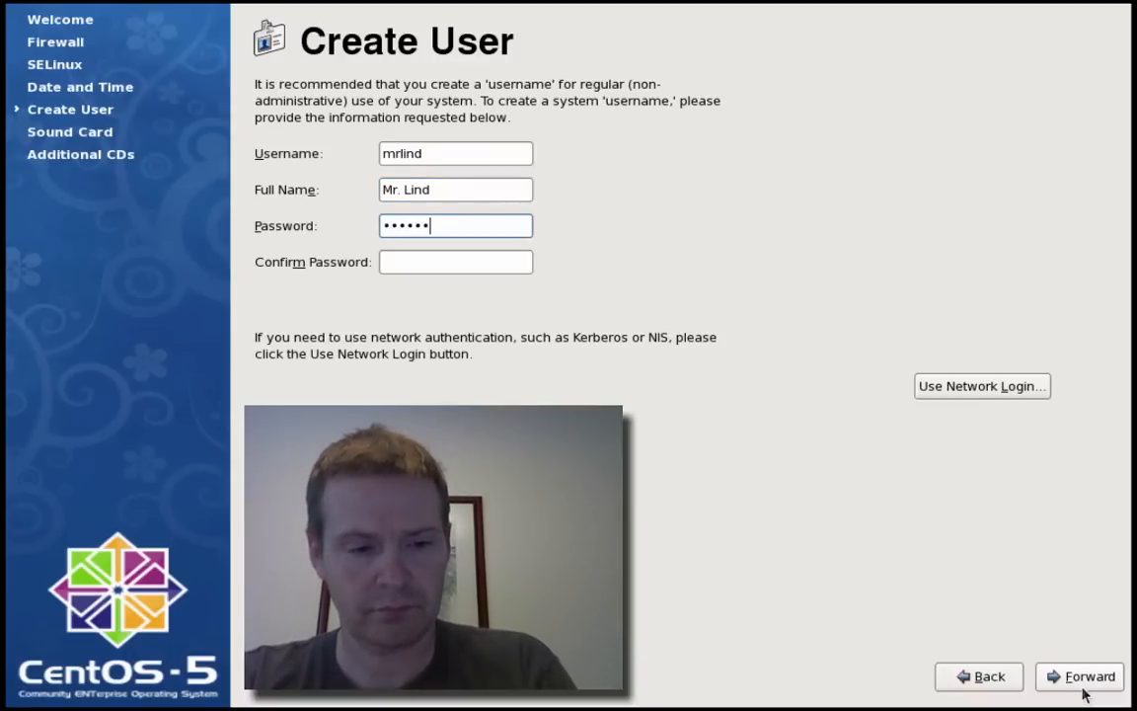
key("Tab")
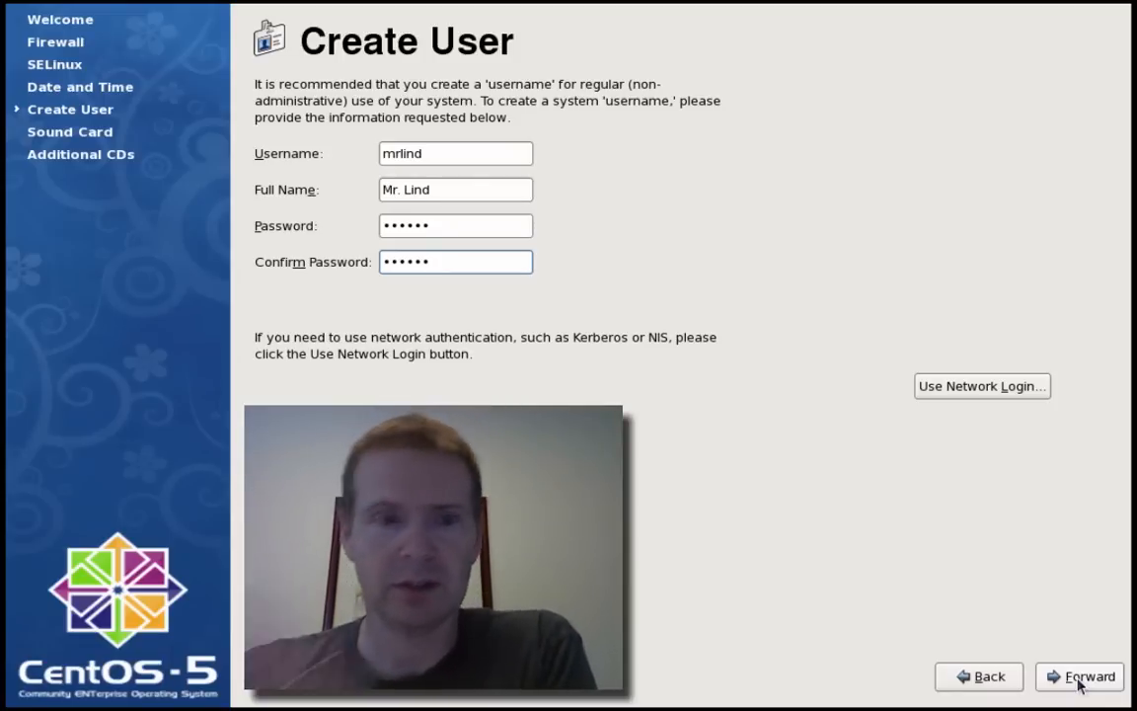
left_click(1079, 681)
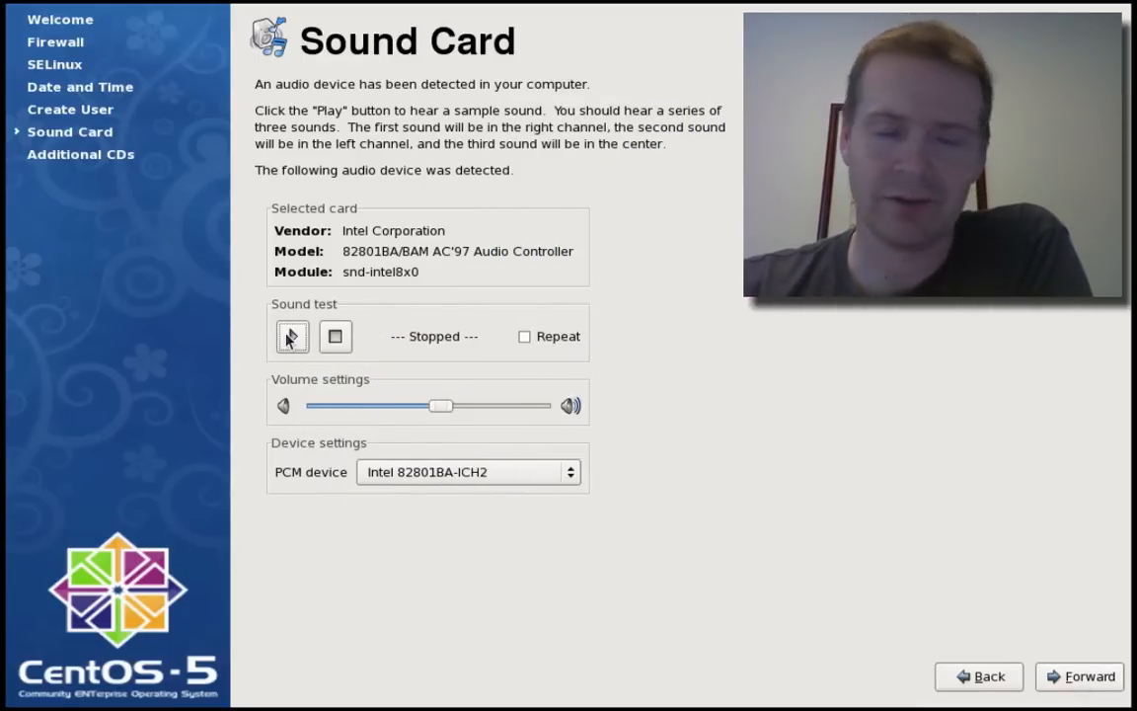
- Play and stop the test sound, answer No, dismiss the detection error, and continue
left_click(290, 338)
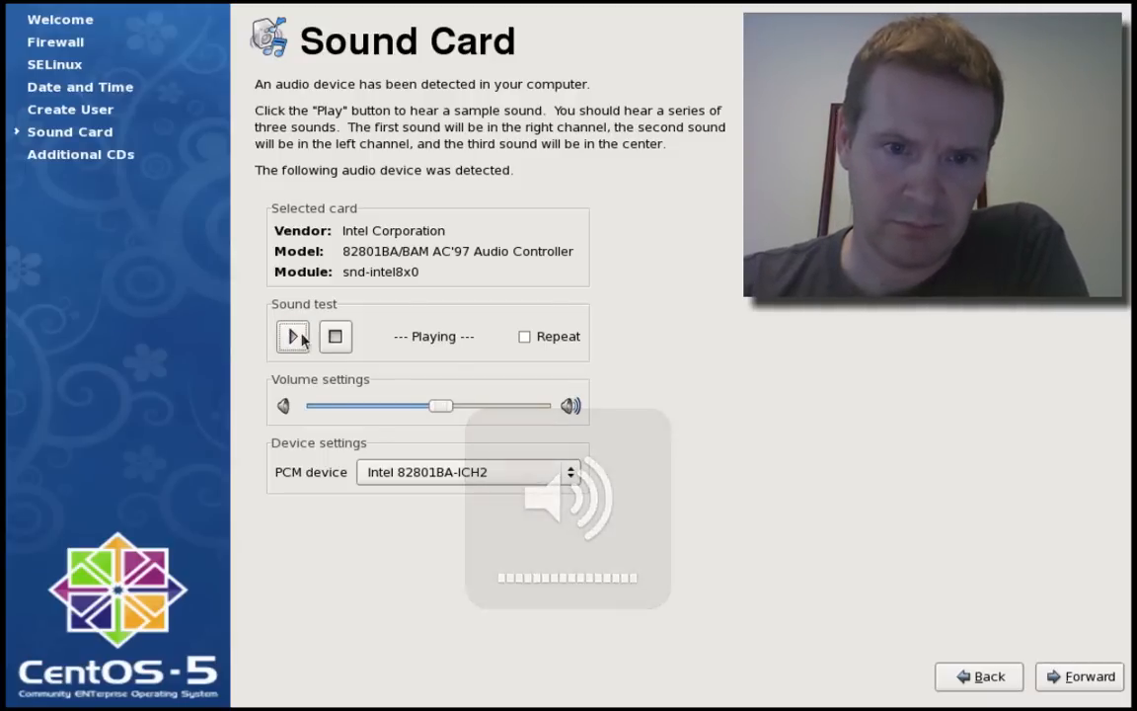
left_click(336, 337)
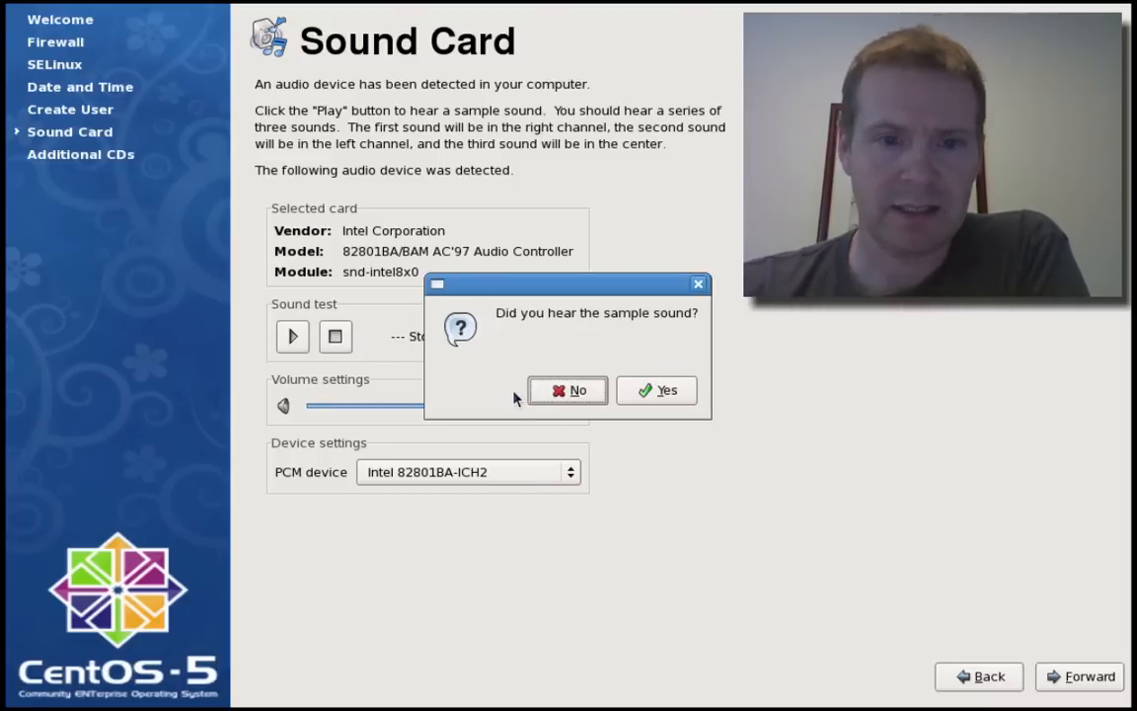
left_click(538, 394)
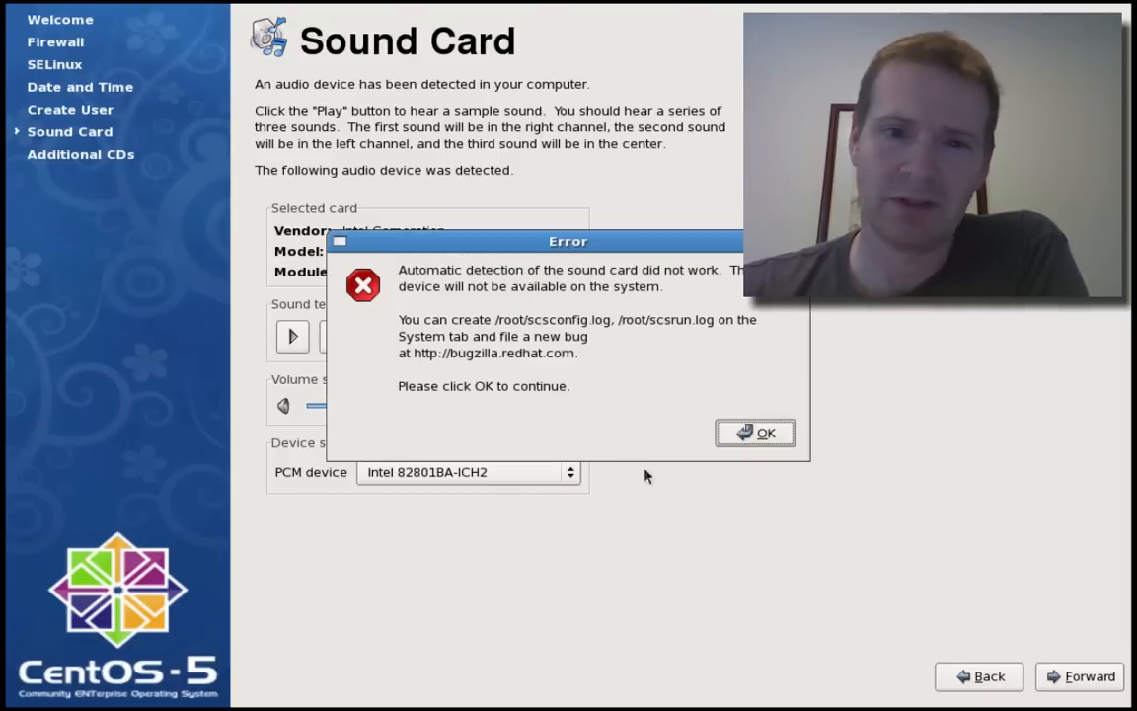
left_click(760, 432)
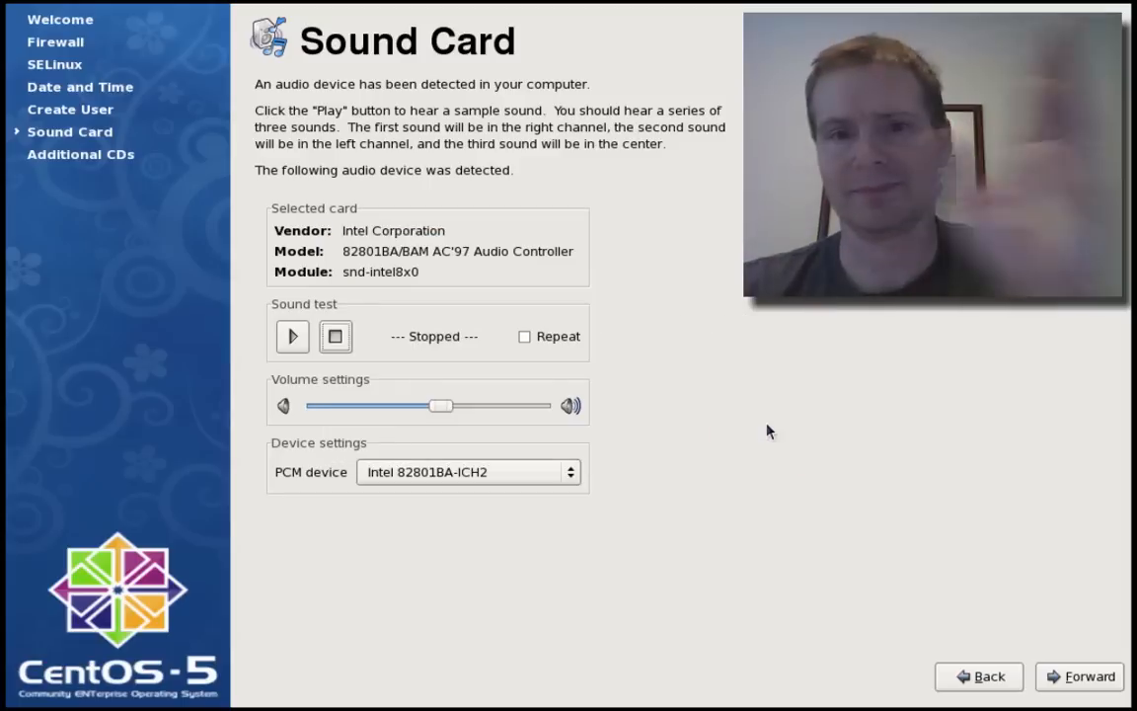
left_click(1084, 678)
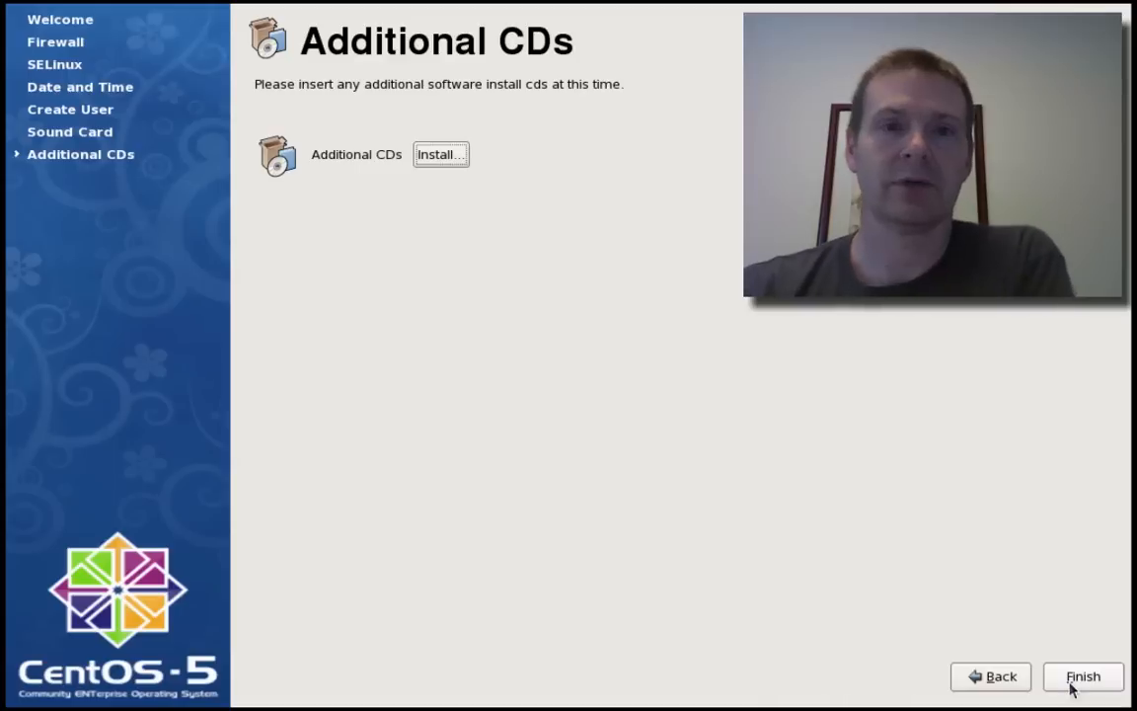
- Finish the Setup Agent and submit root as the username at the login screen
left_click(1071, 686)
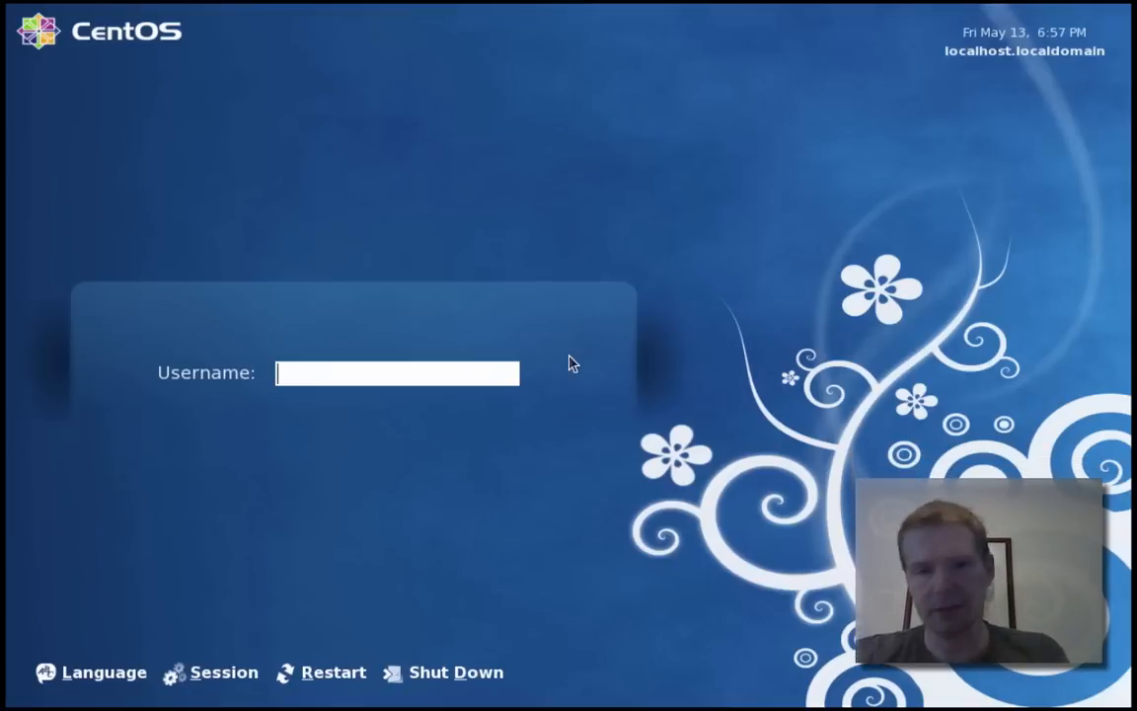
type("root")
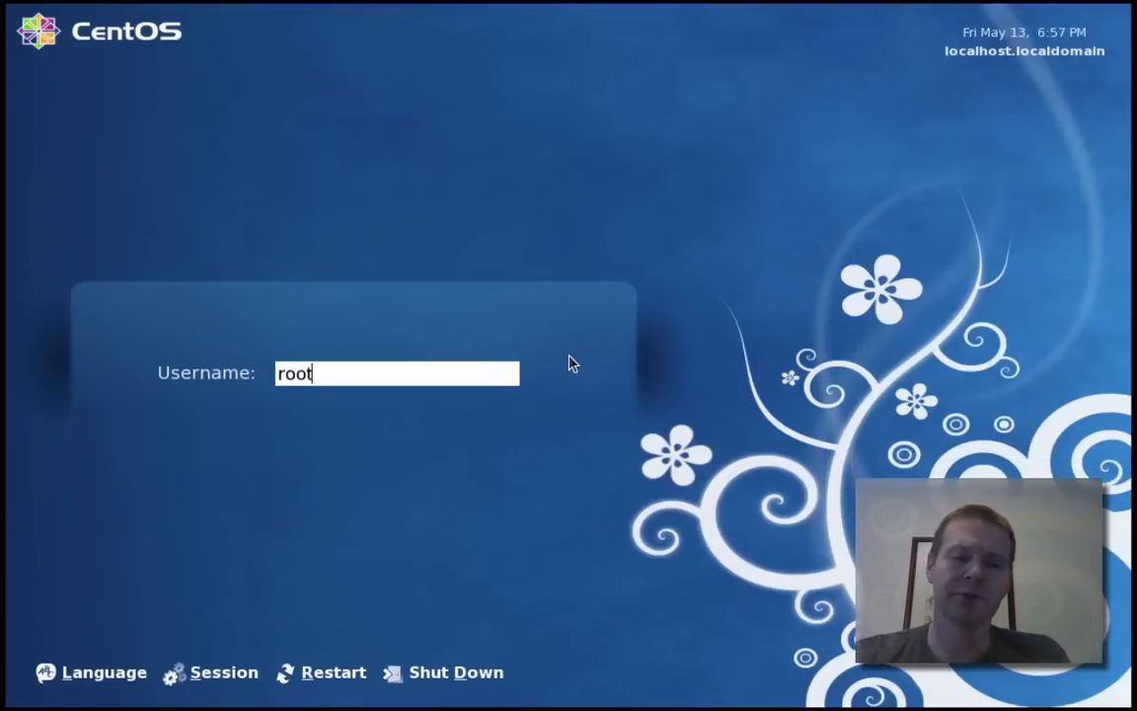
key("Return")
- Enter the root password to log in to the GNOME desktop
type("******")
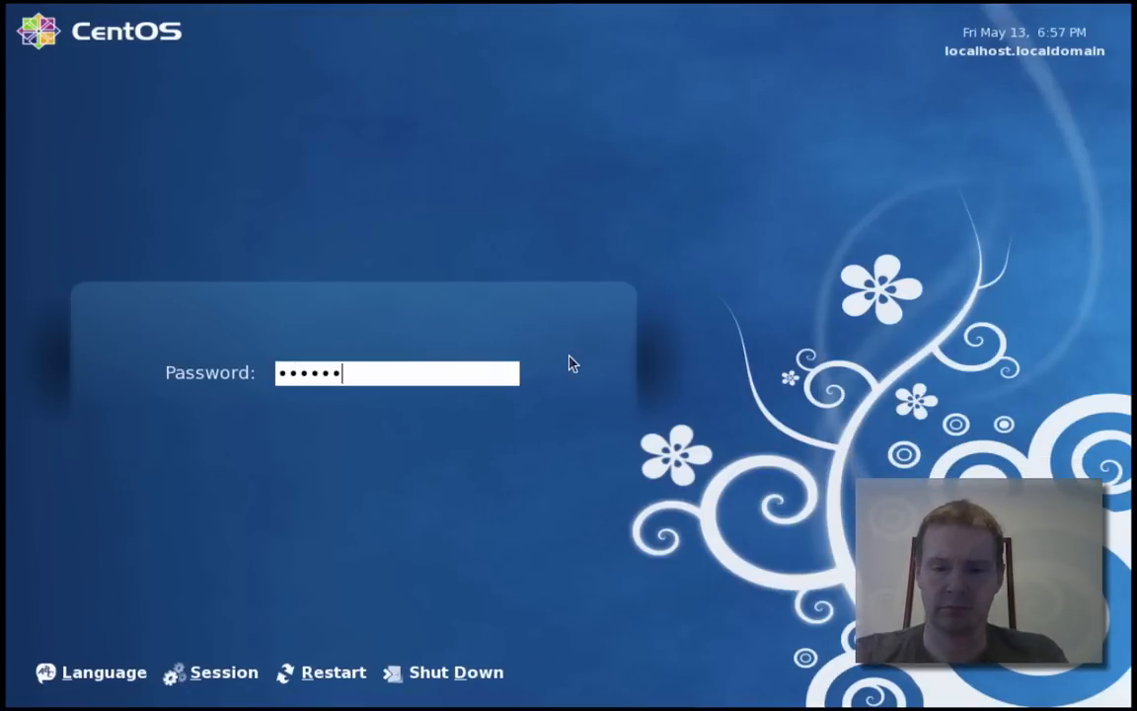
type("**")
key("Return")
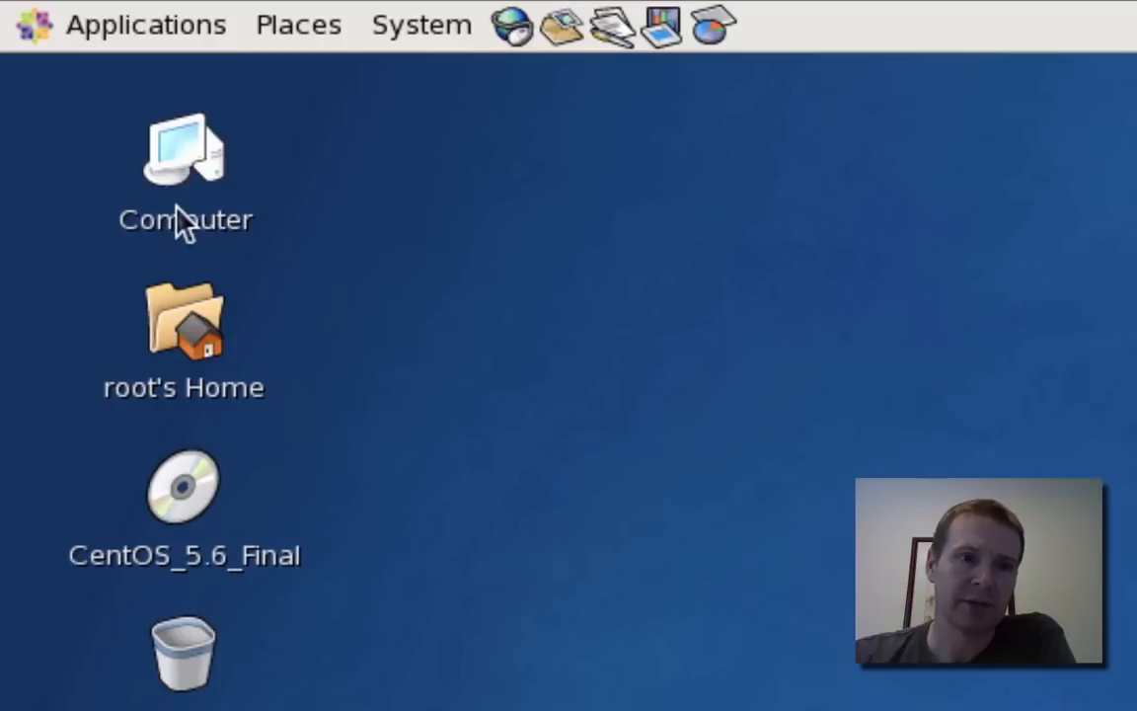
double_click(183, 321)
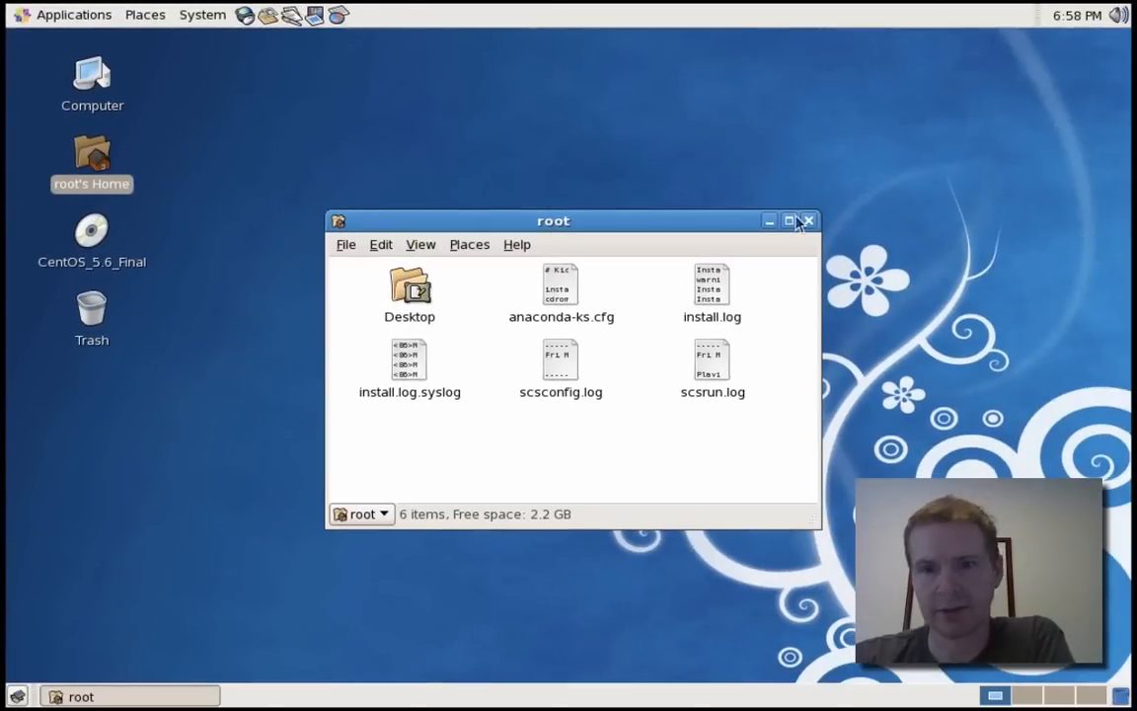
left_click(809, 220)
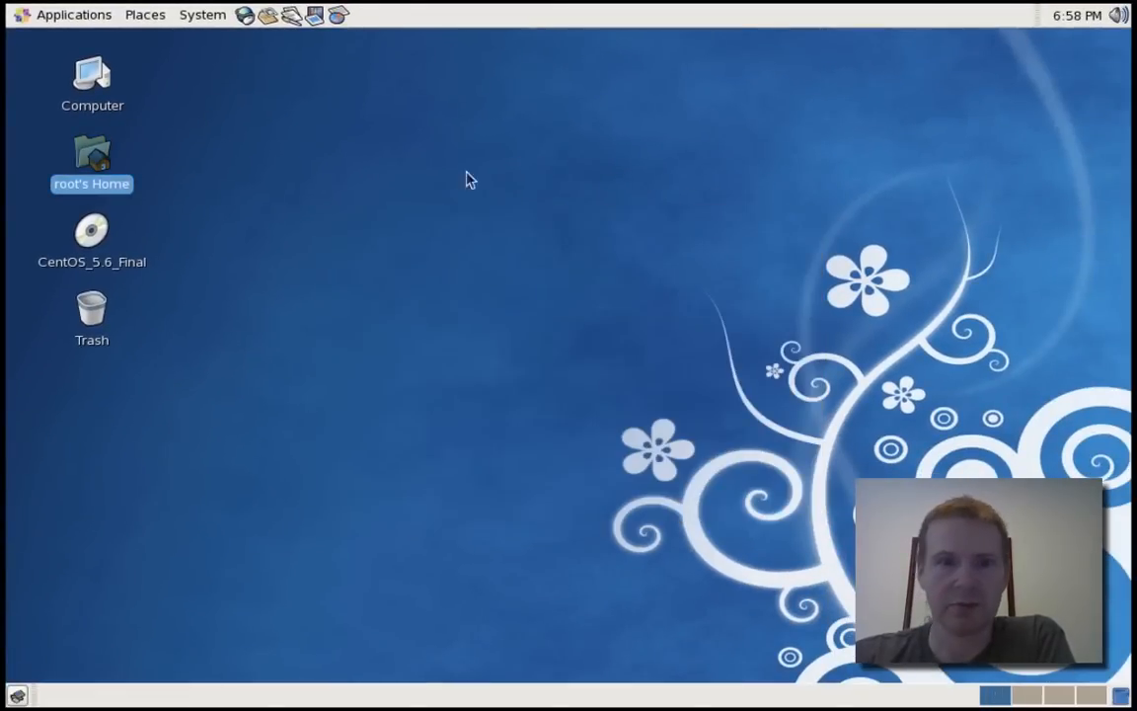
right_click(94, 163)
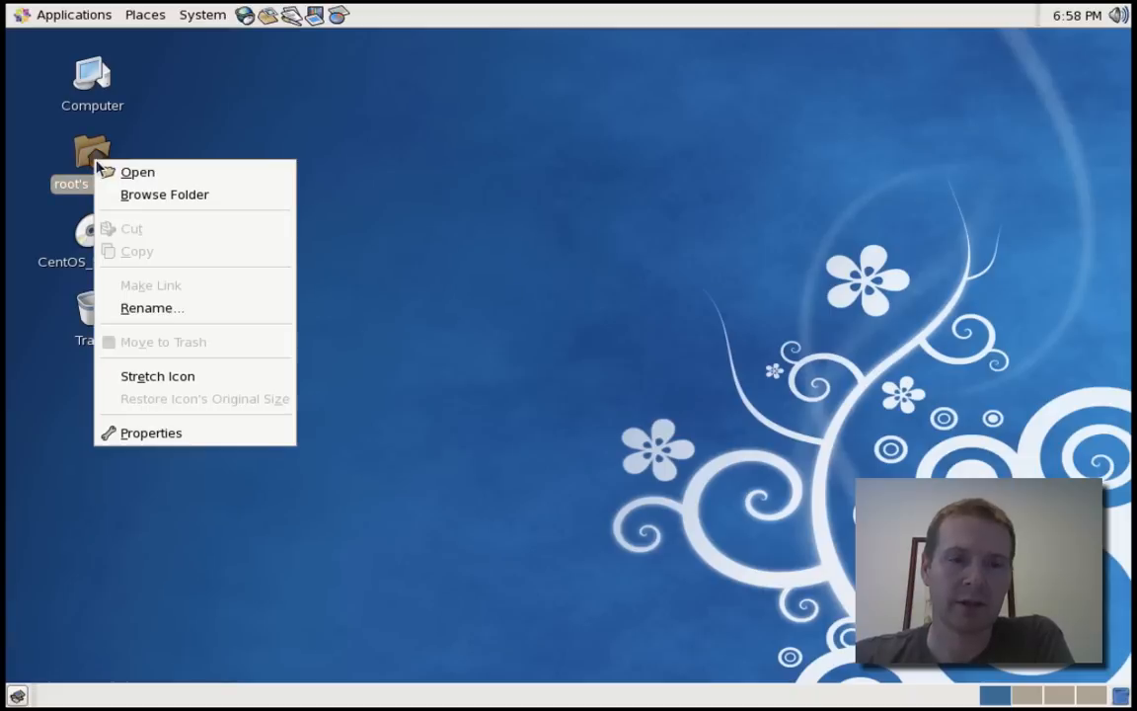
left_click(138, 195)
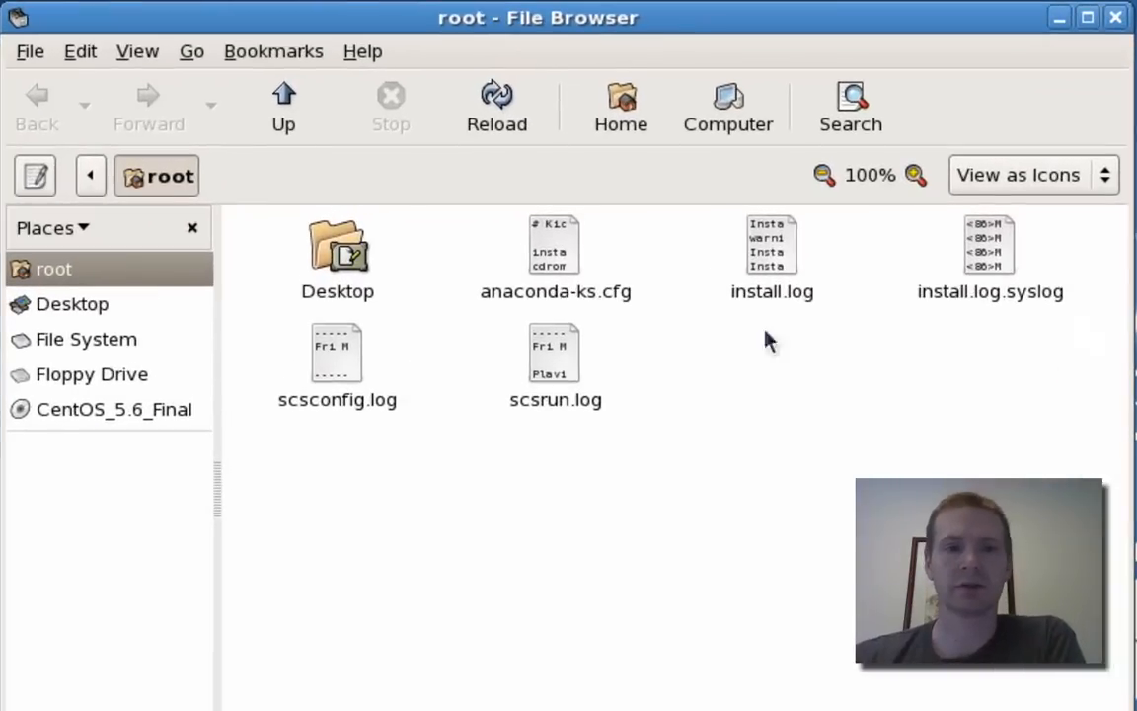
left_click(81, 344)
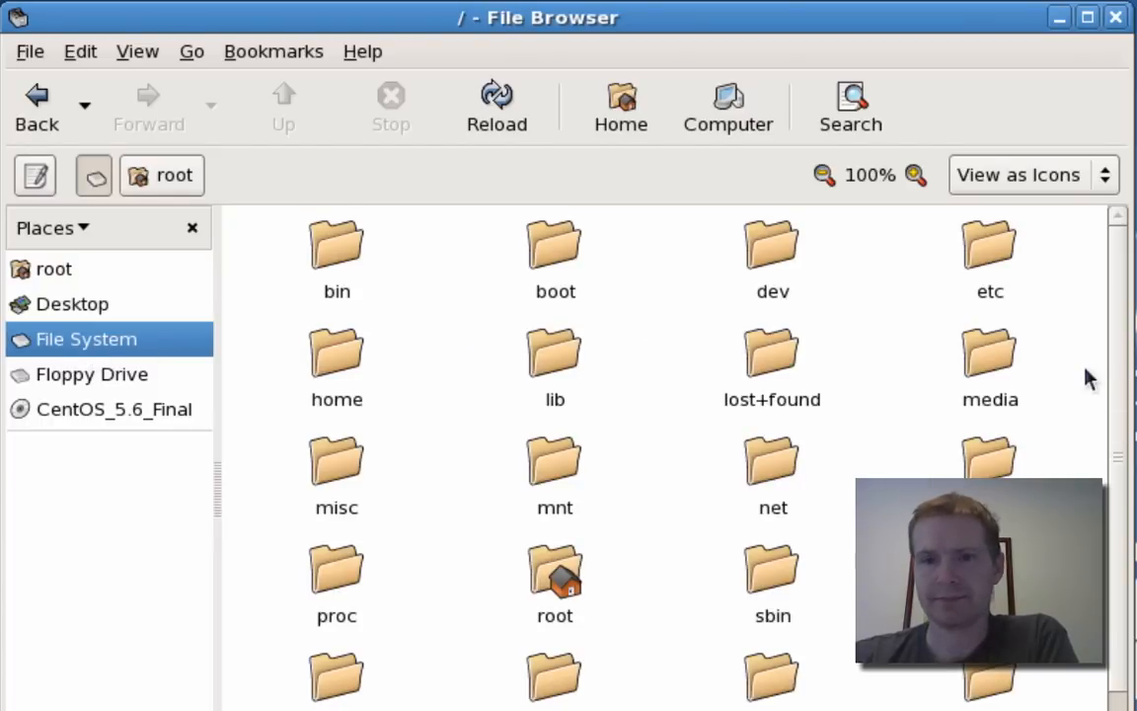
scroll(1109, 376, "down", 1)
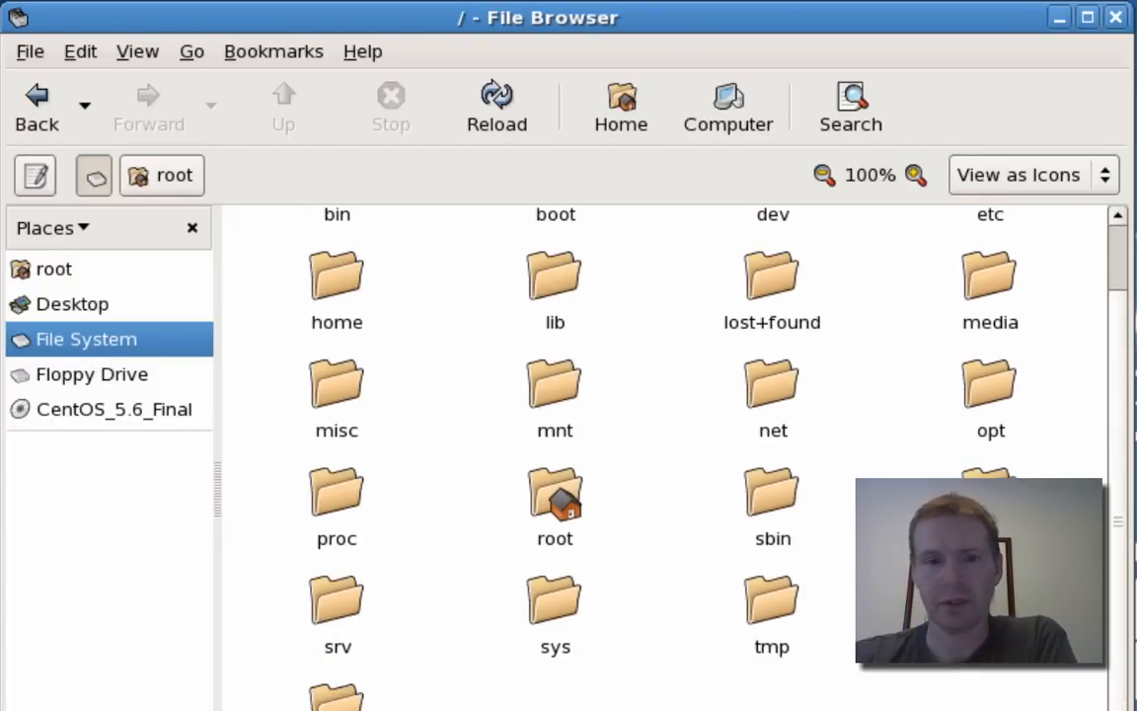
scroll(1119, 284, "up", 1)
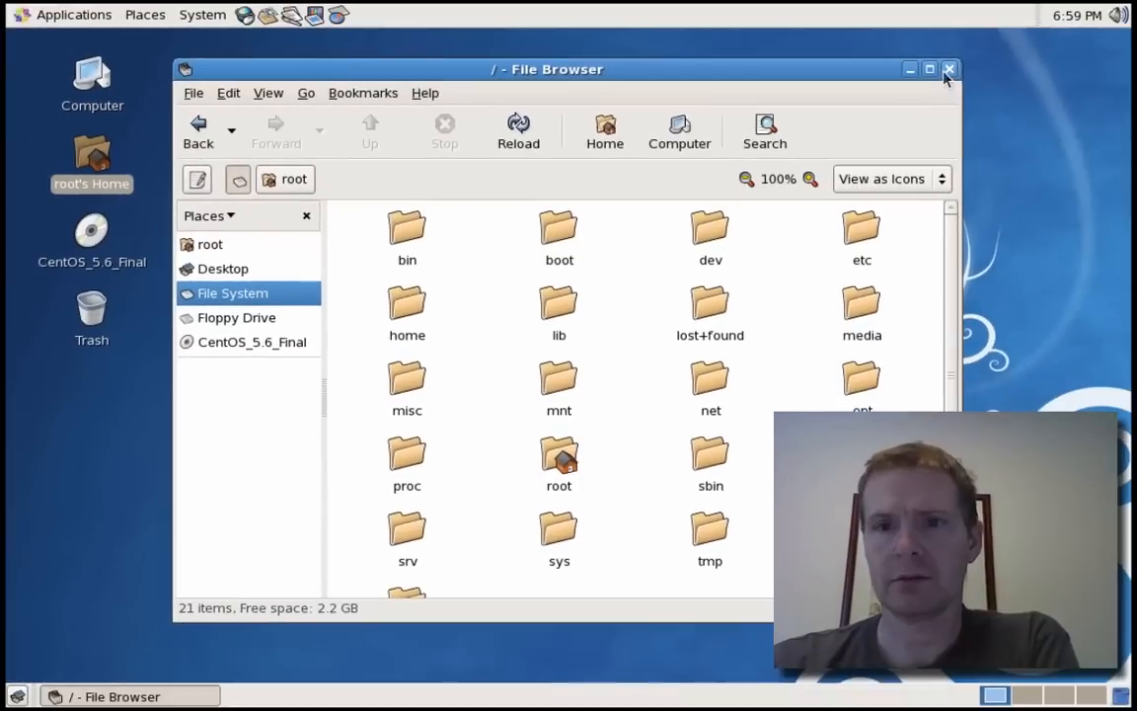
left_click(1115, 16)
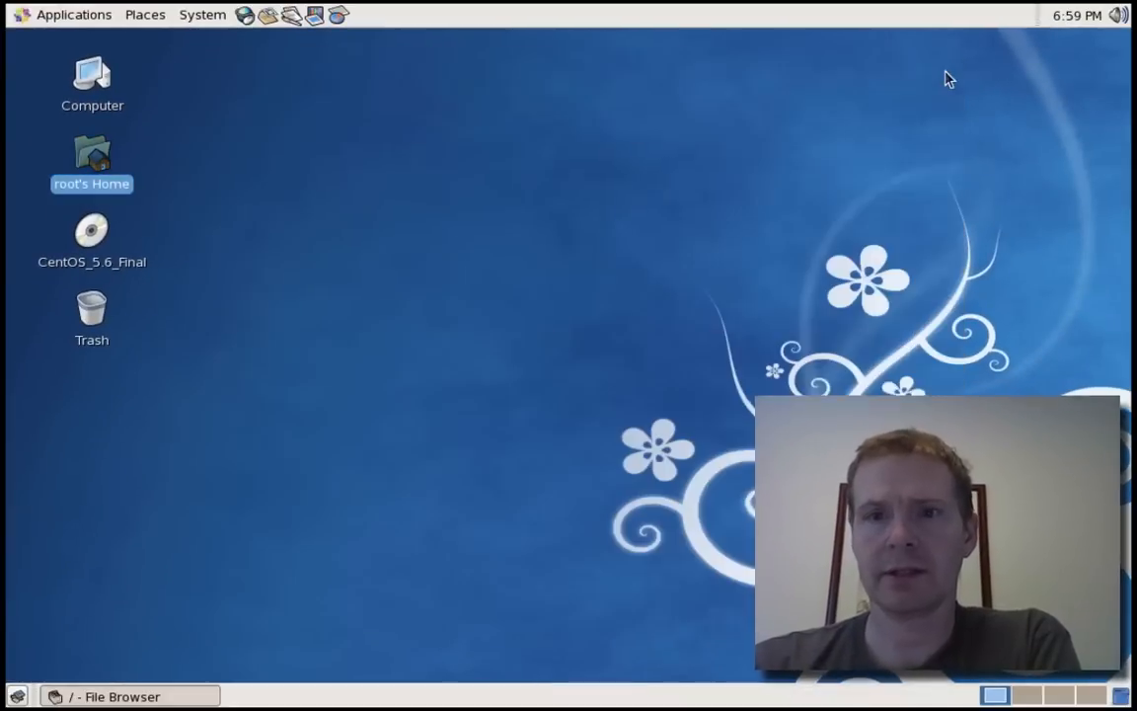
left_click(245, 16)
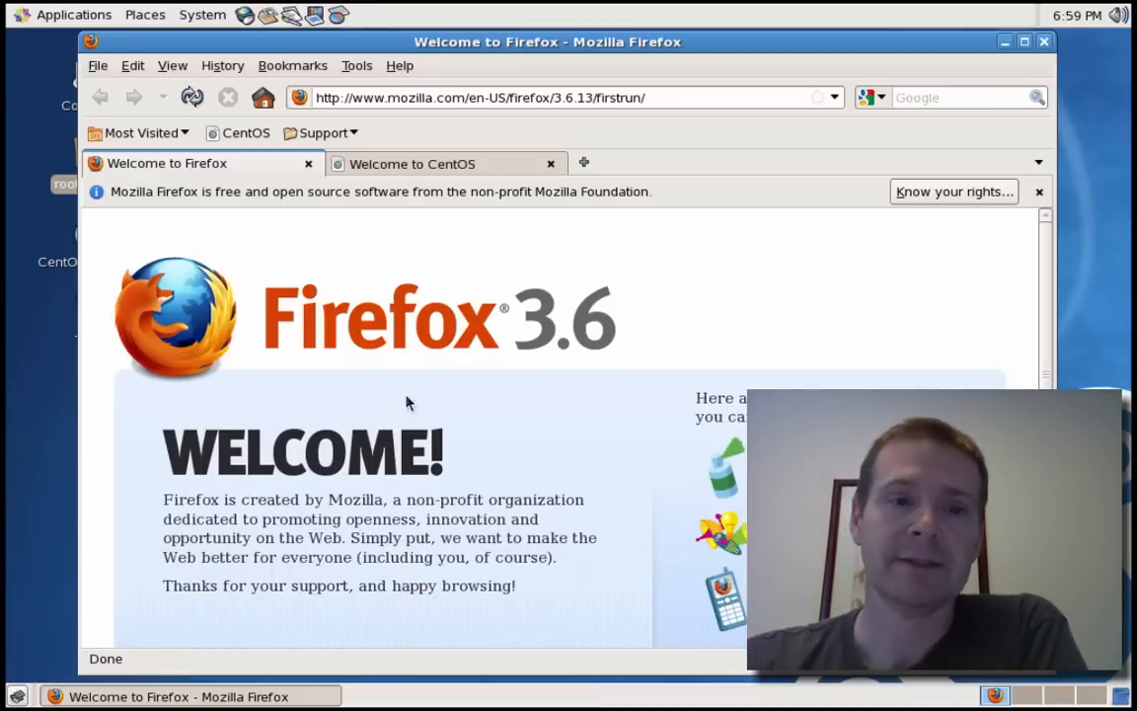
left_click(509, 96)
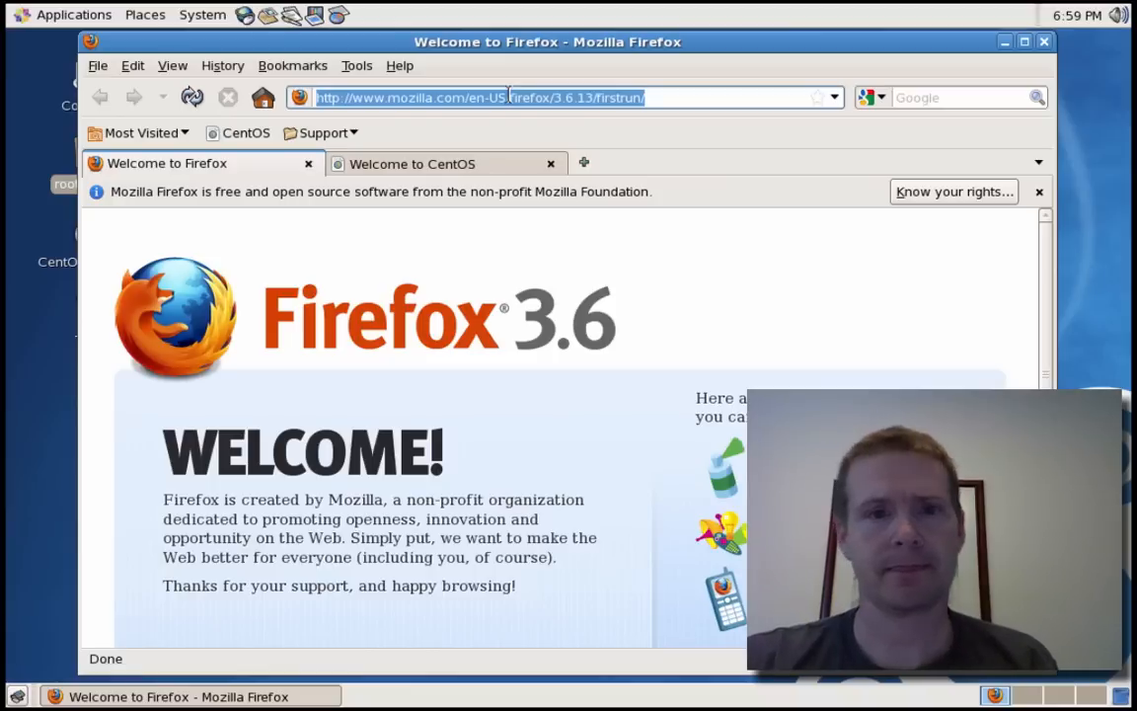
type("www.a")
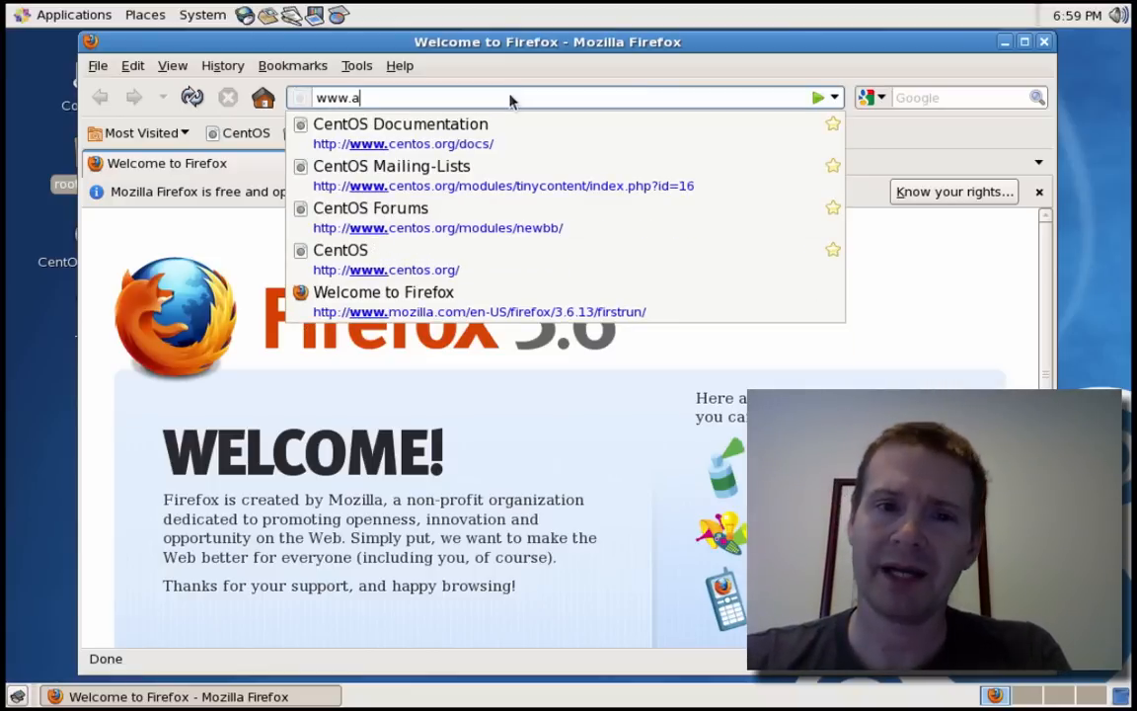
type("pachefrien")
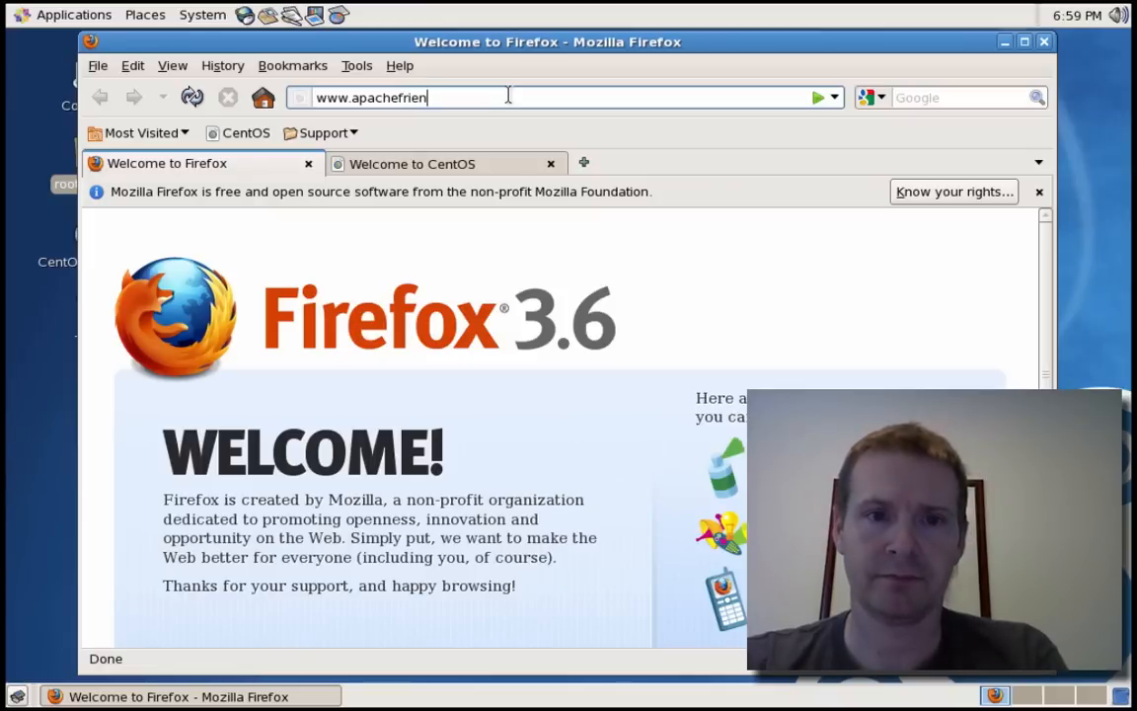
type("ds.org")
key("Return")
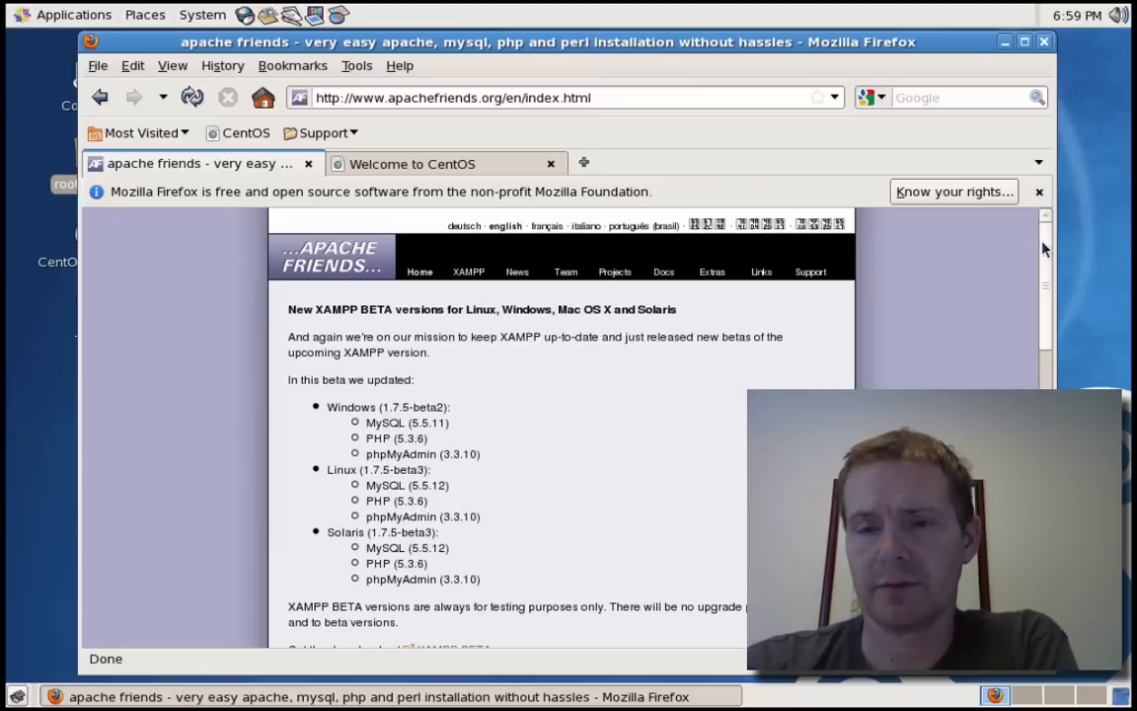
left_click_drag(1047, 249, 1048, 255)
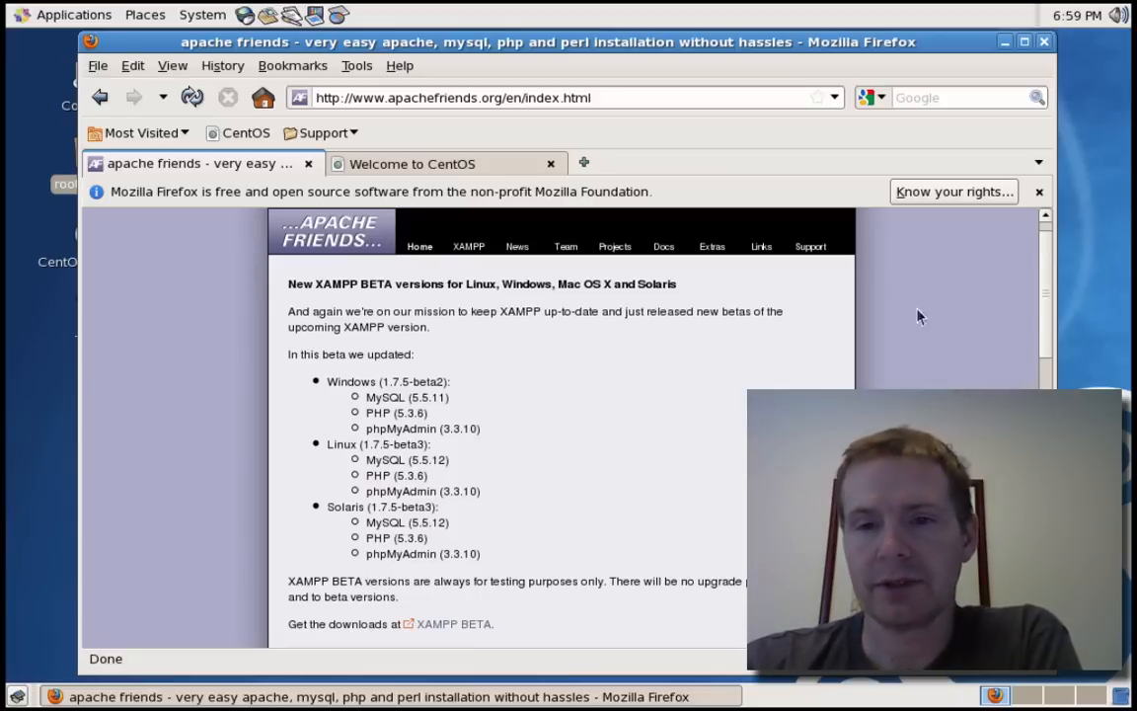
scroll(1040, 292, "down", 3)
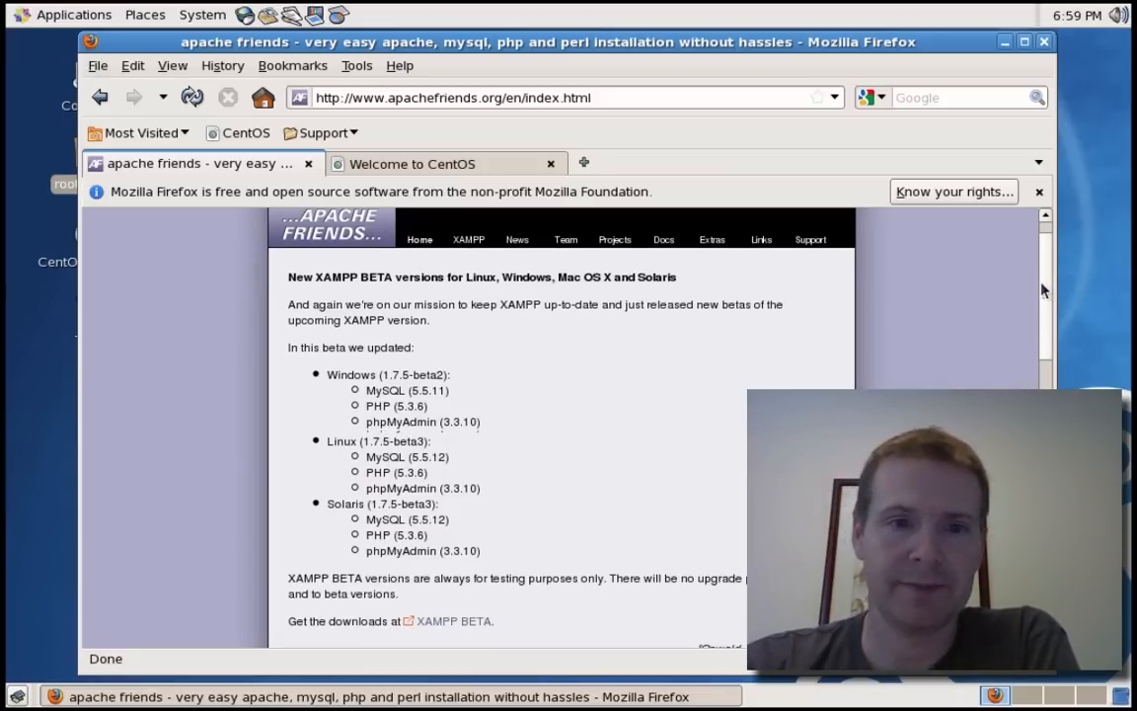
scroll(1040, 330, "down", 9)
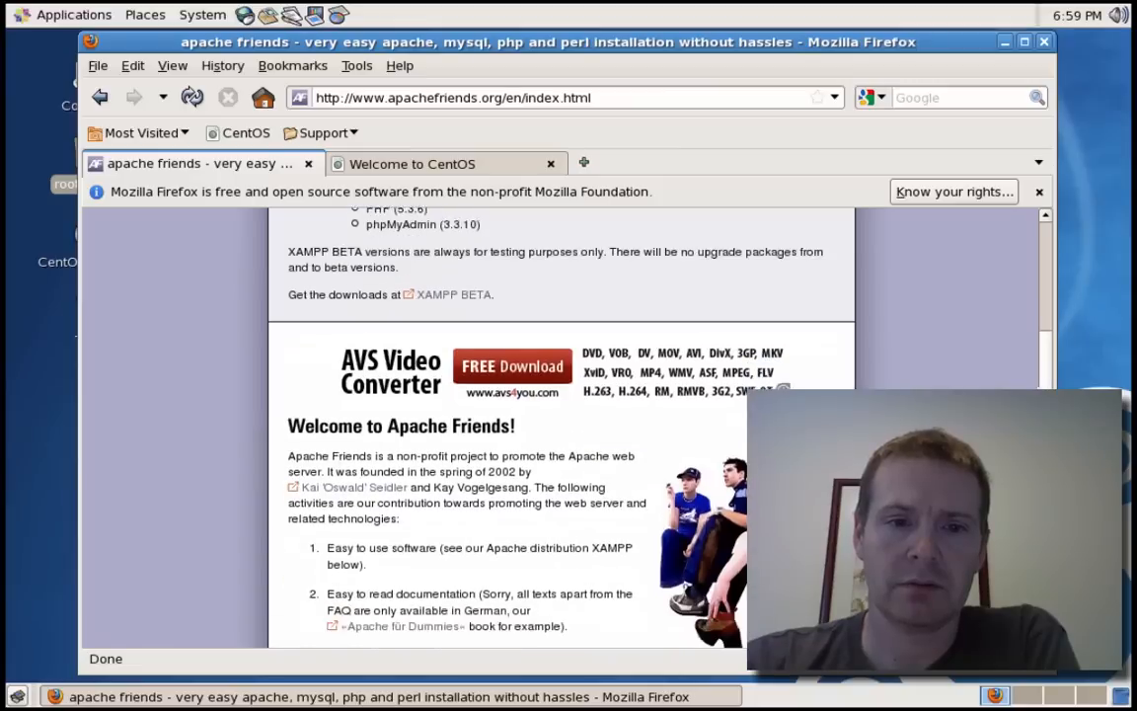
scroll(1041, 329, "down", 5)
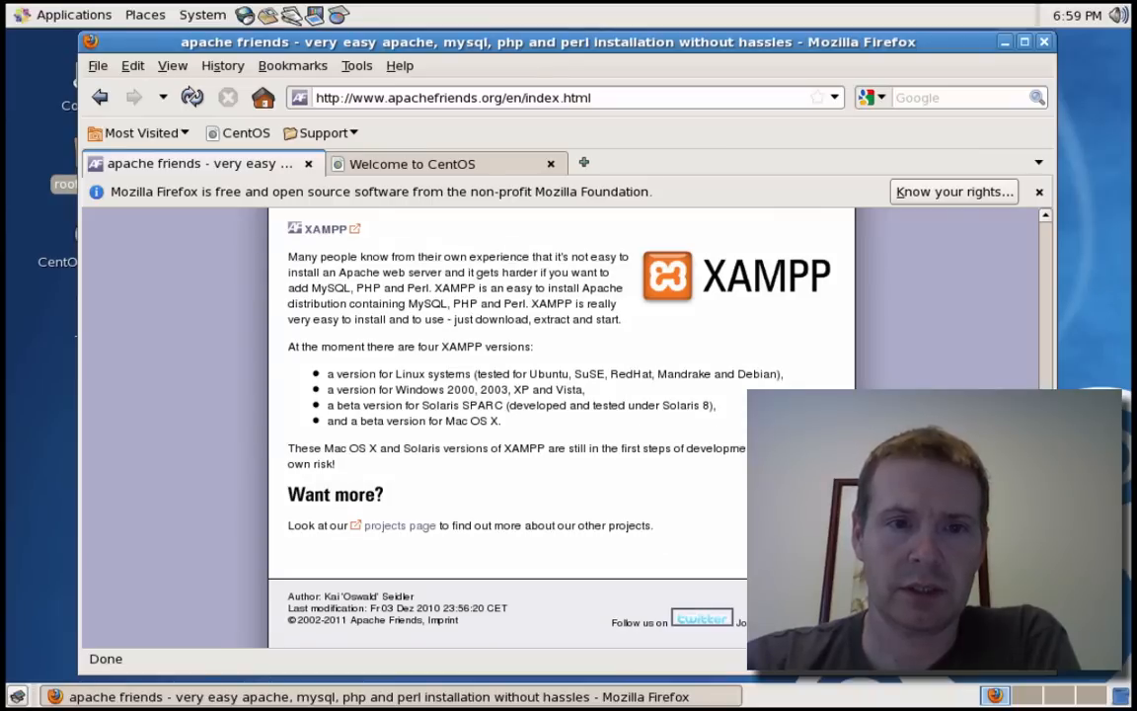
- Go through the XAMPP and XAMPP for Linux pages and start the XAMPP Linux 1.7.4 download
left_click(318, 231)
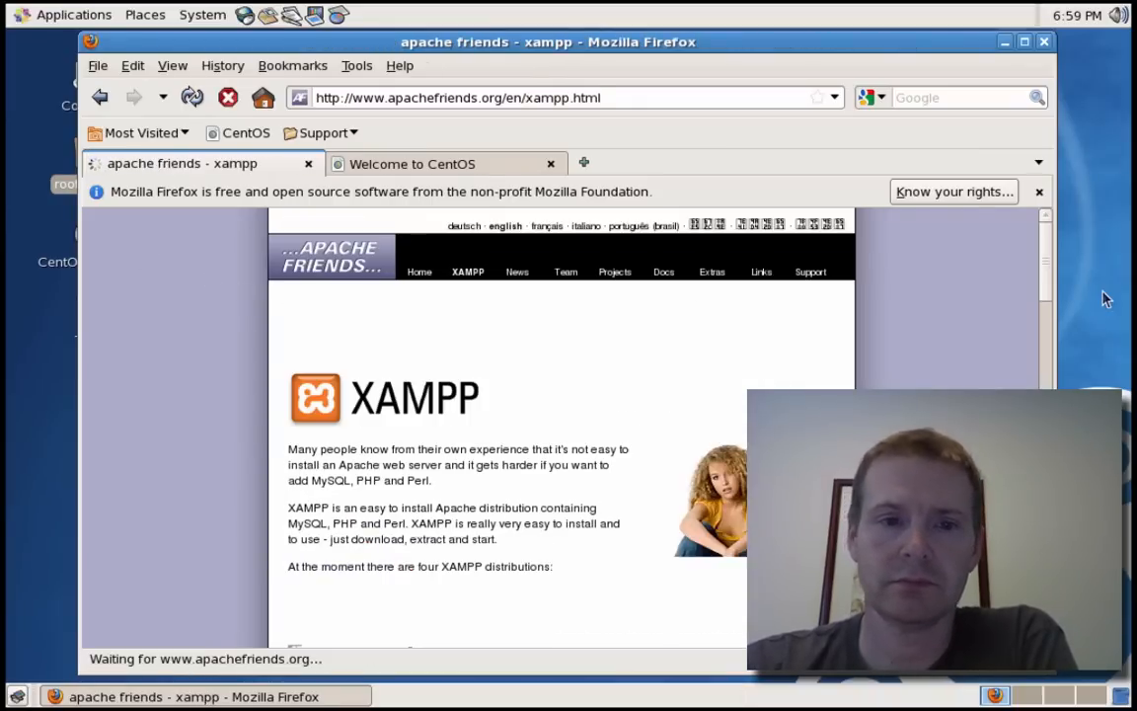
scroll(561, 424, "down", 5)
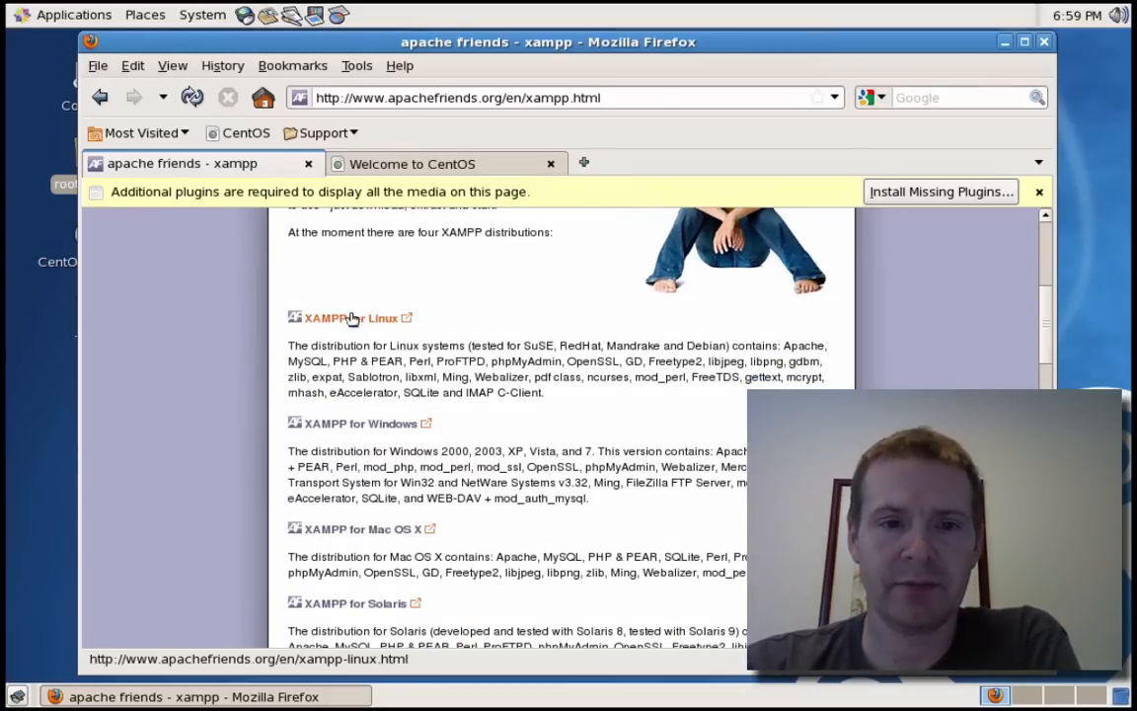
left_click(352, 319)
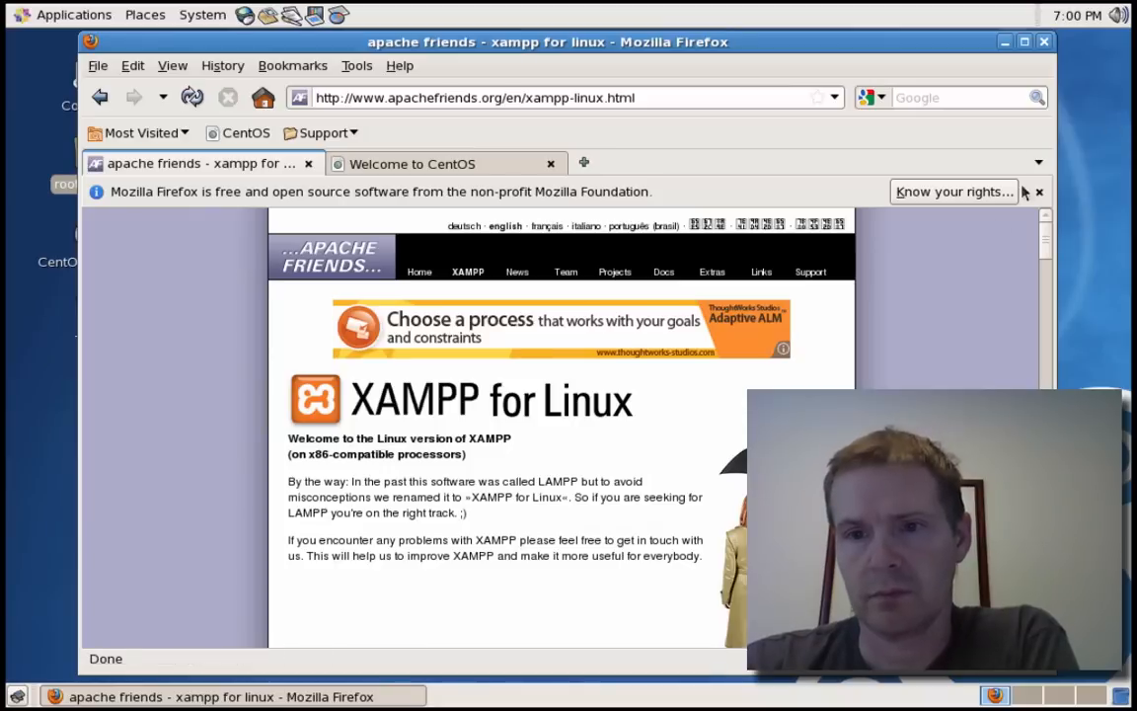
left_click_drag(1050, 248, 1042, 316)
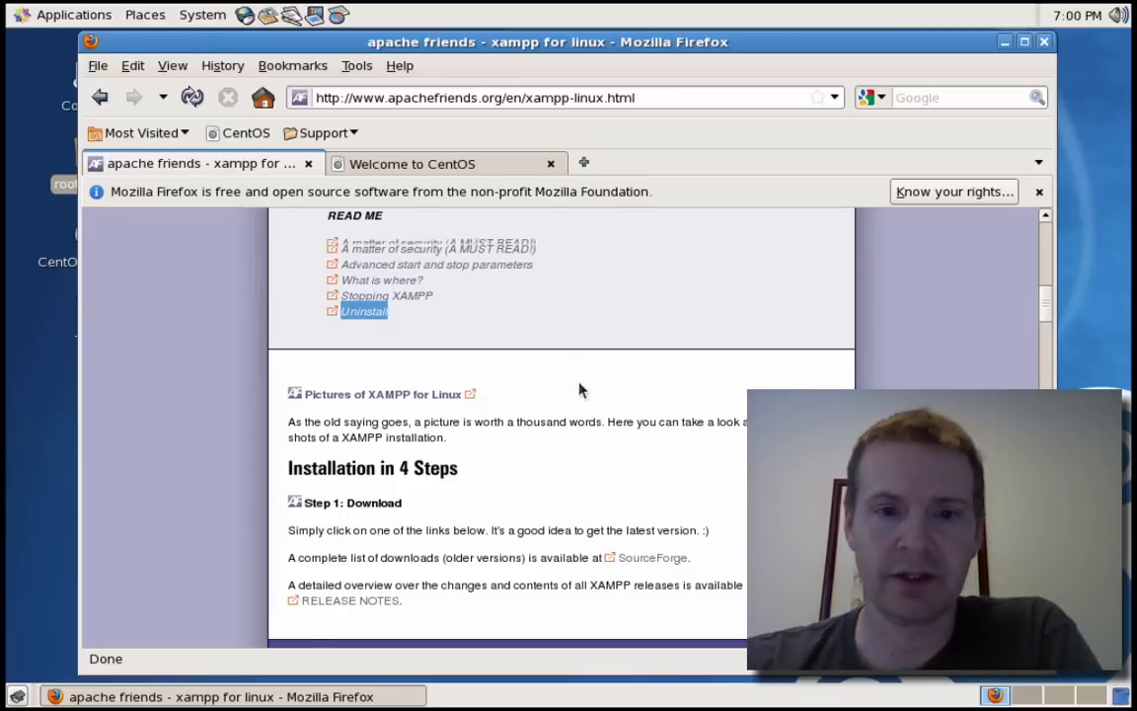
scroll(580, 391, "down", 2)
scroll(580, 391, "down", 5)
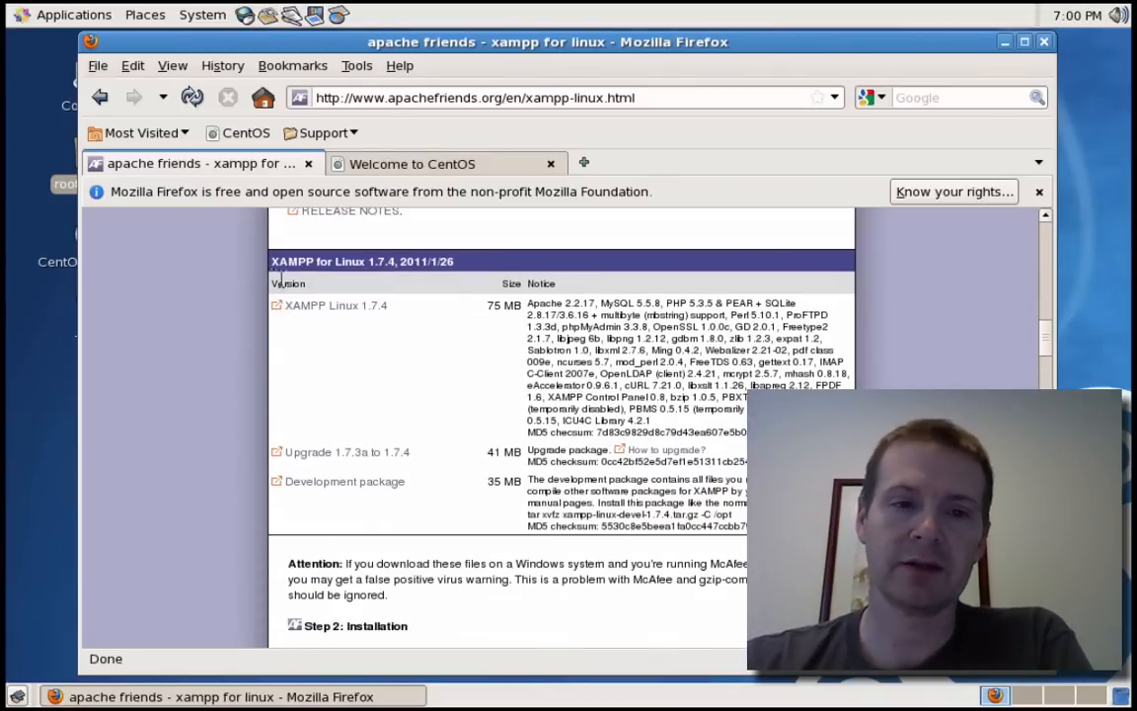
left_click(321, 310)
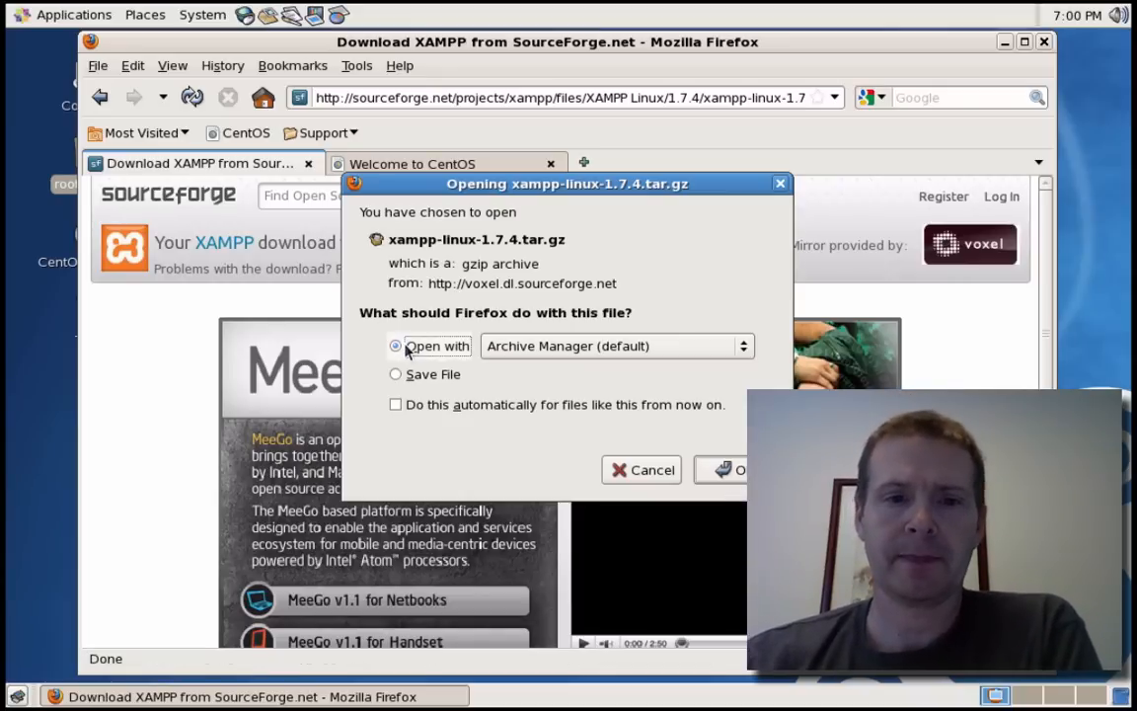
- Save xampp-linux-1.7.4.tar.gz to the Desktop folder instead of opening it with Archive Manager
left_click(395, 375)
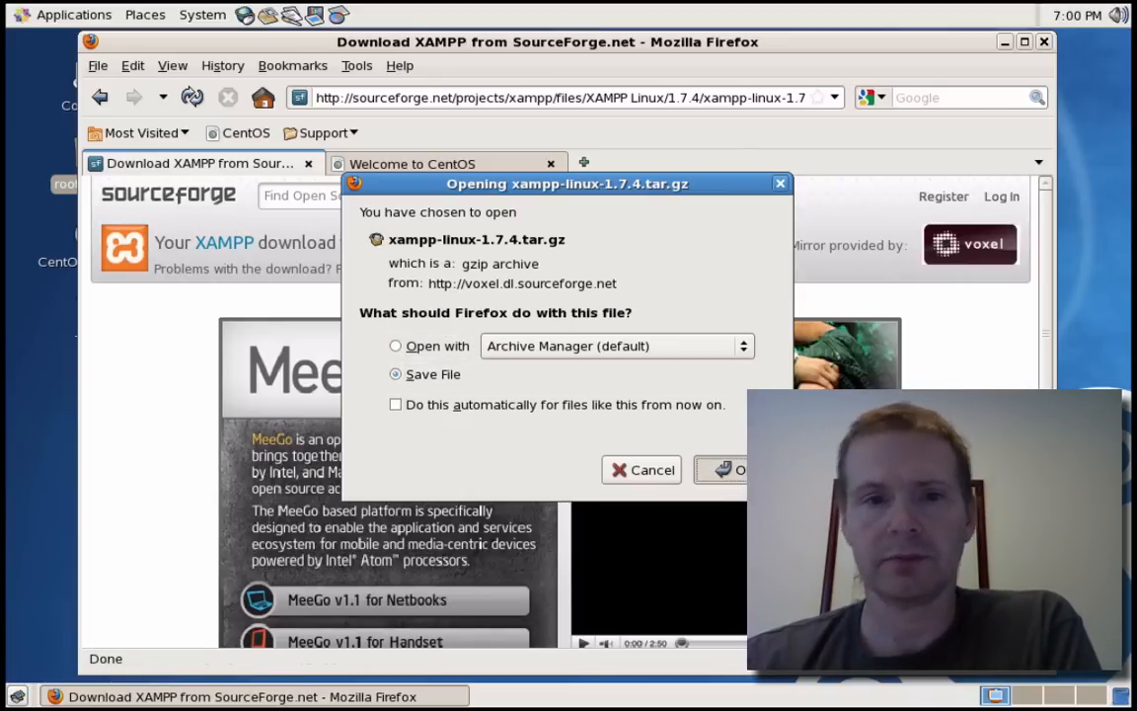
left_click(726, 470)
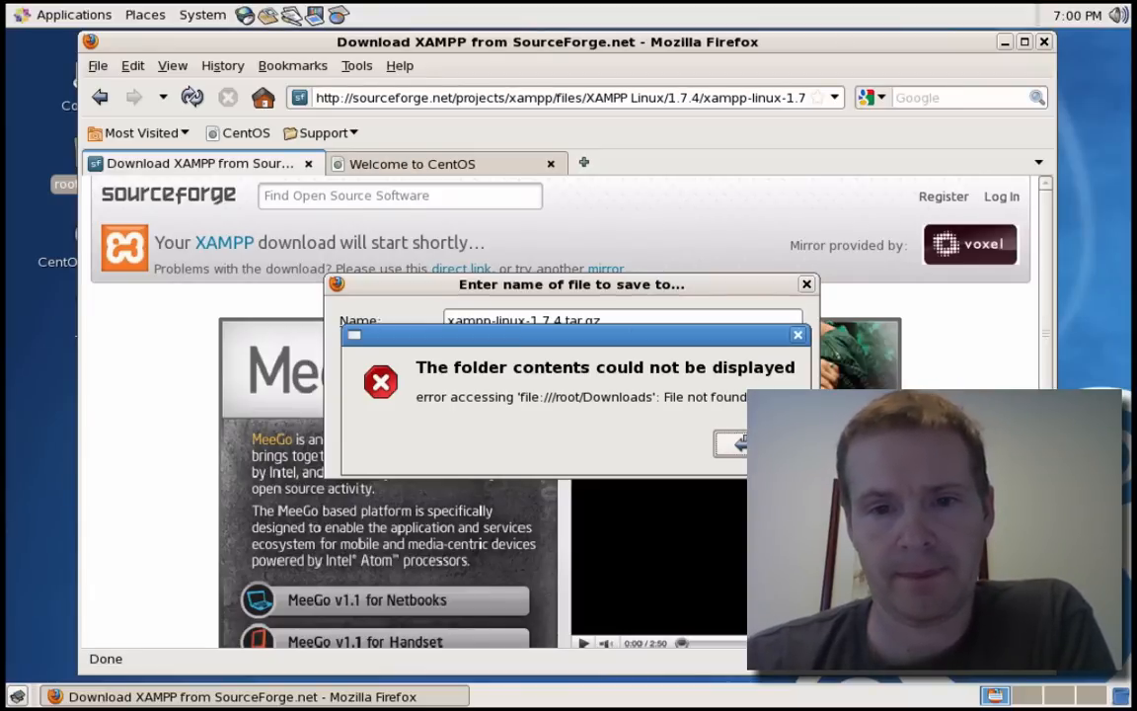
left_click(758, 444)
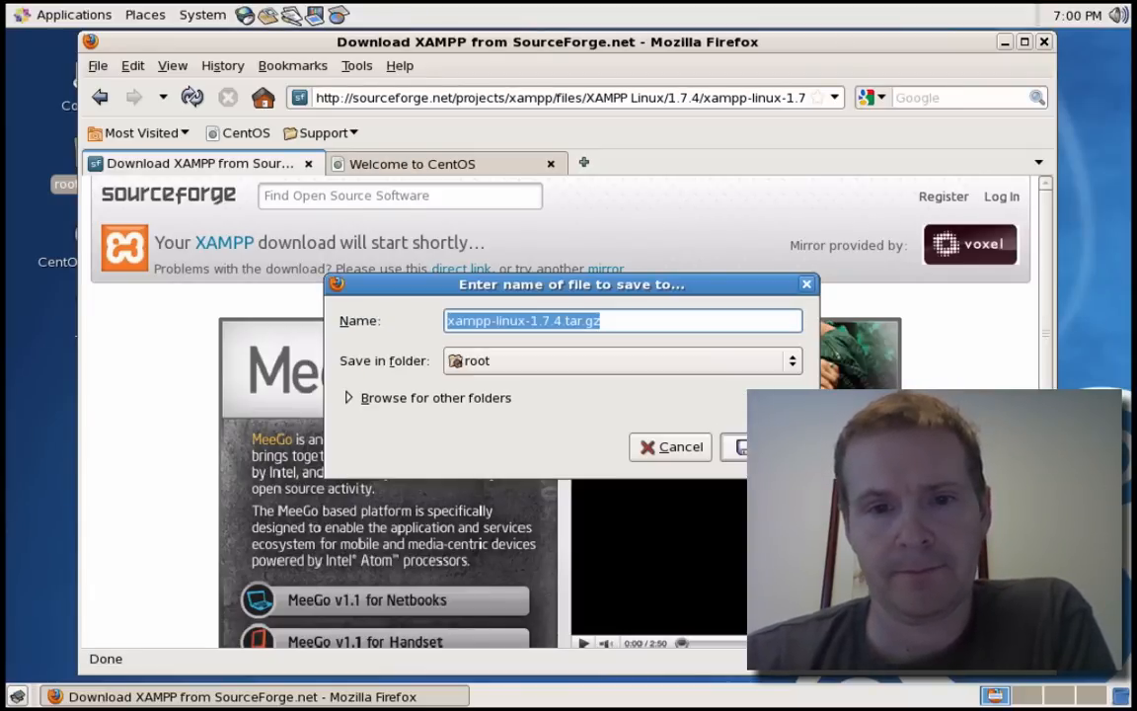
left_click(717, 368)
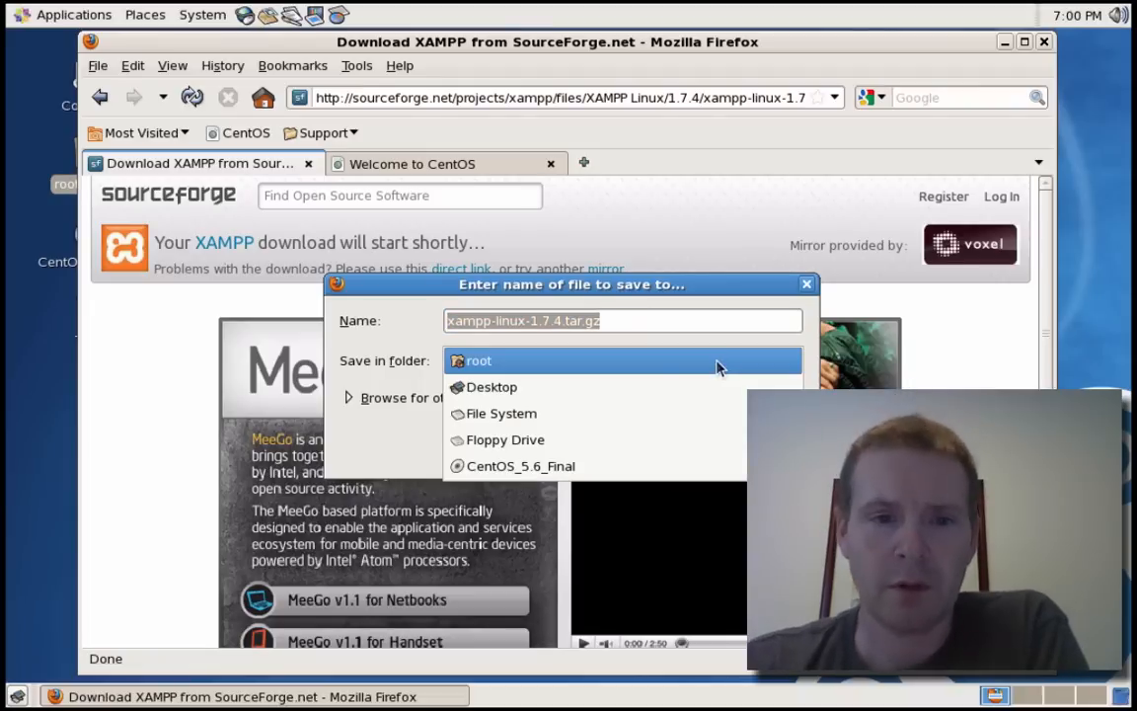
left_click(531, 387)
left_click(740, 449)
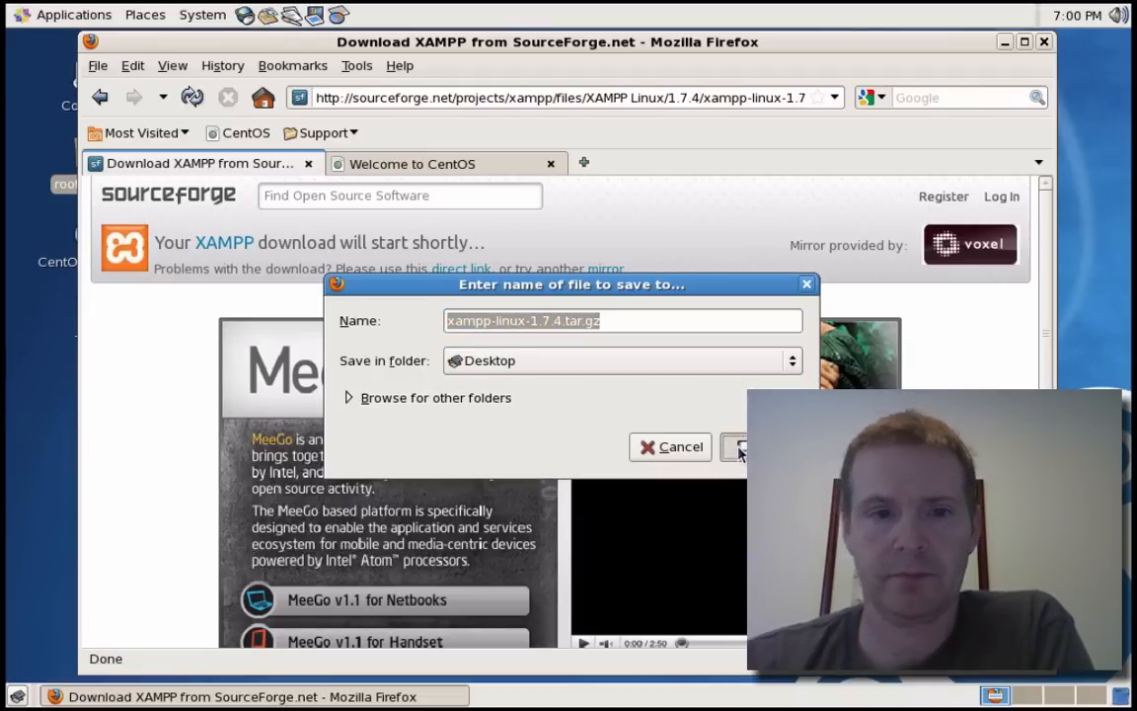